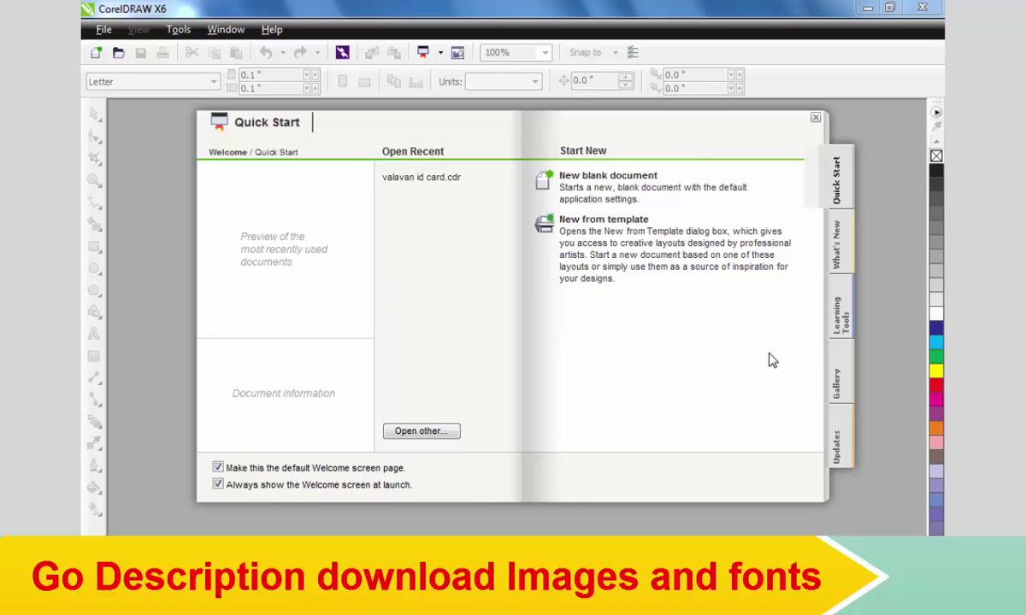
Examine the update settings on the Welcome screen and return to the Quick Start page.
left_click(836, 444)
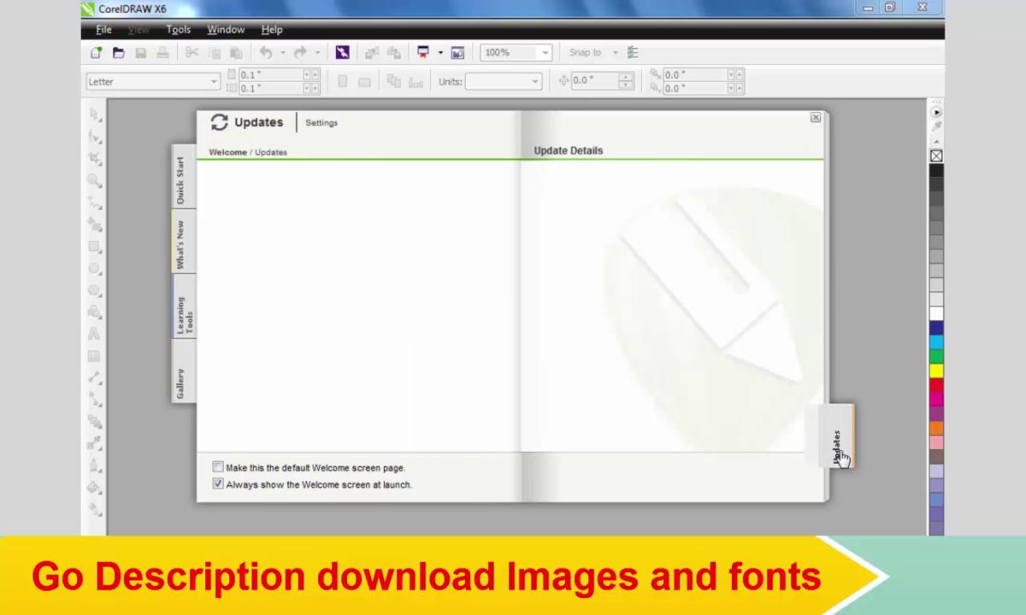
left_click(323, 126)
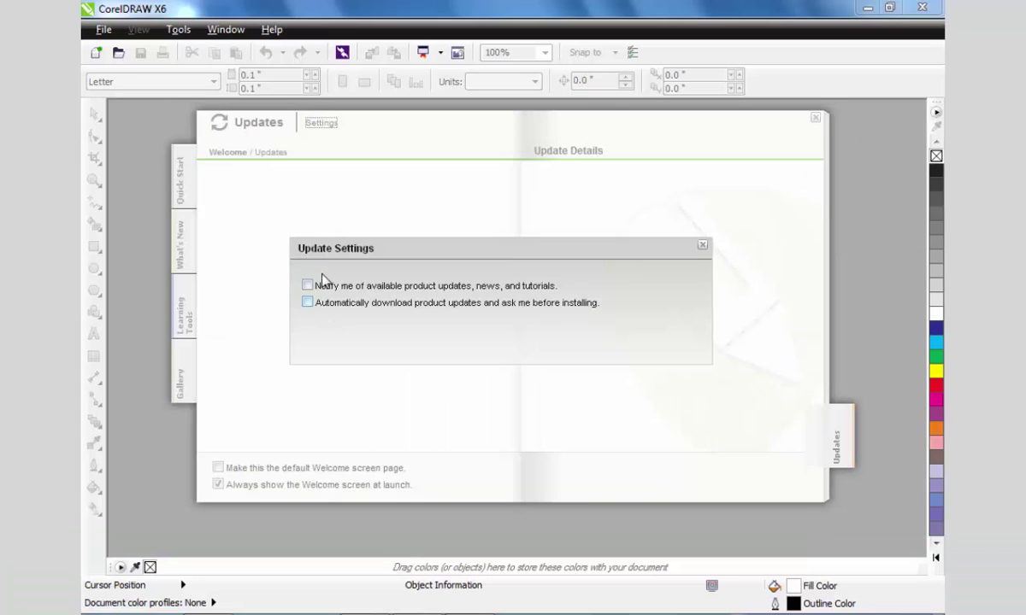
left_click(702, 247)
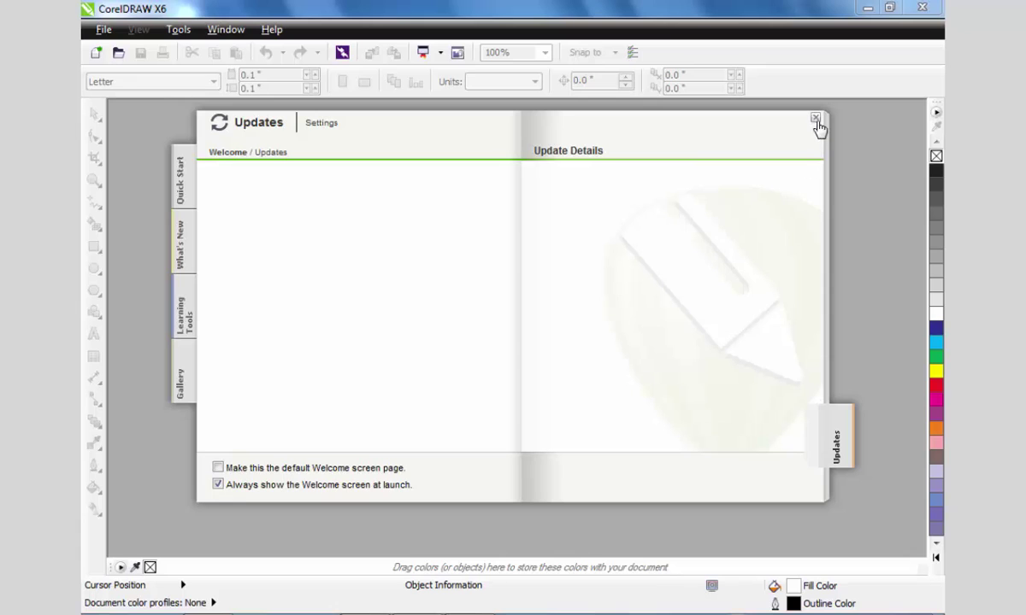
left_click(182, 197)
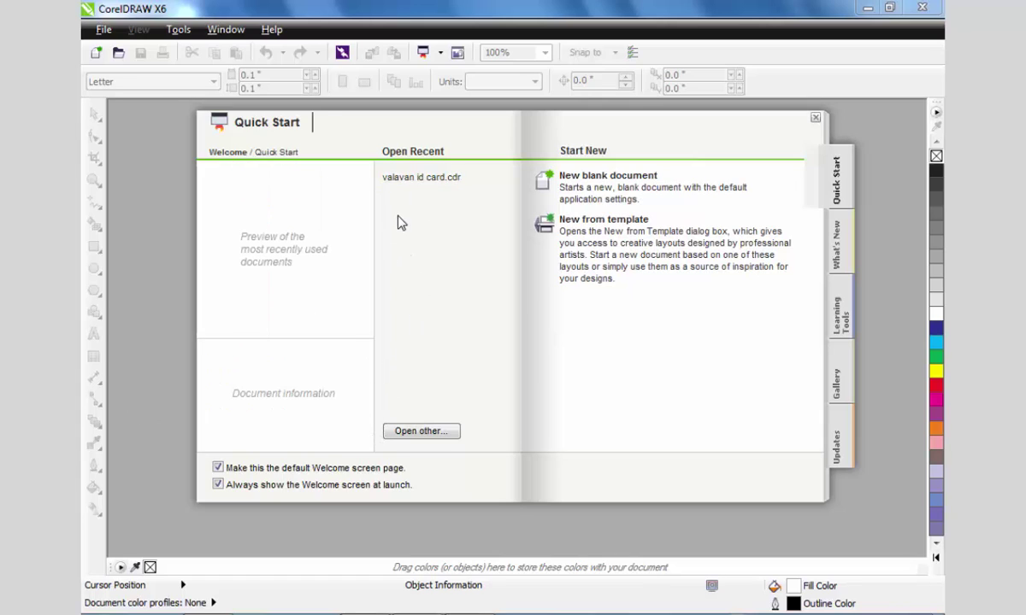
Open the templates for a new document and examine the brochure, Craft Store business card and stationery designs.
left_click(612, 225)
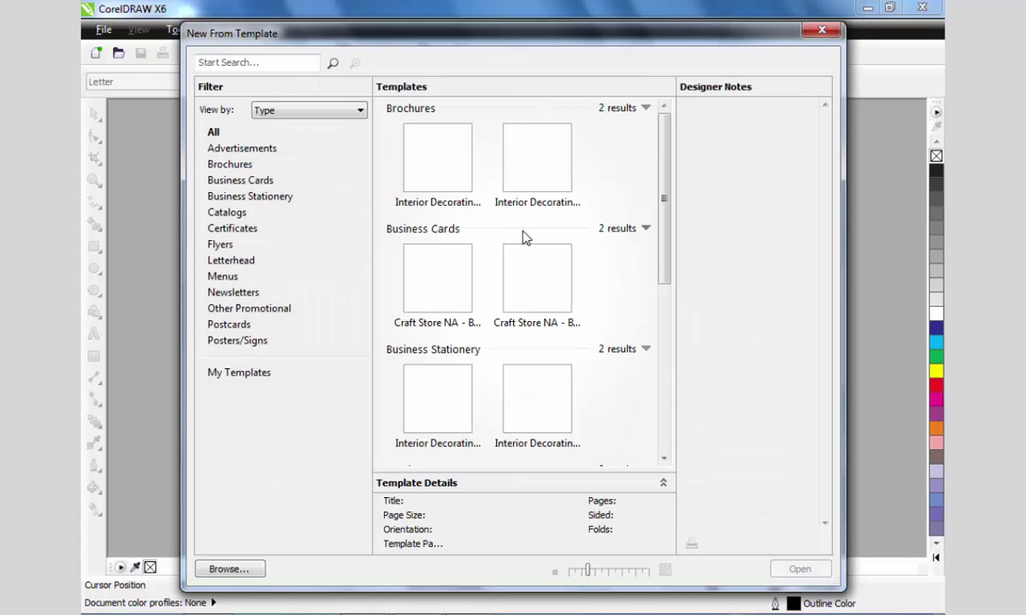
left_click(547, 169)
left_click(495, 266)
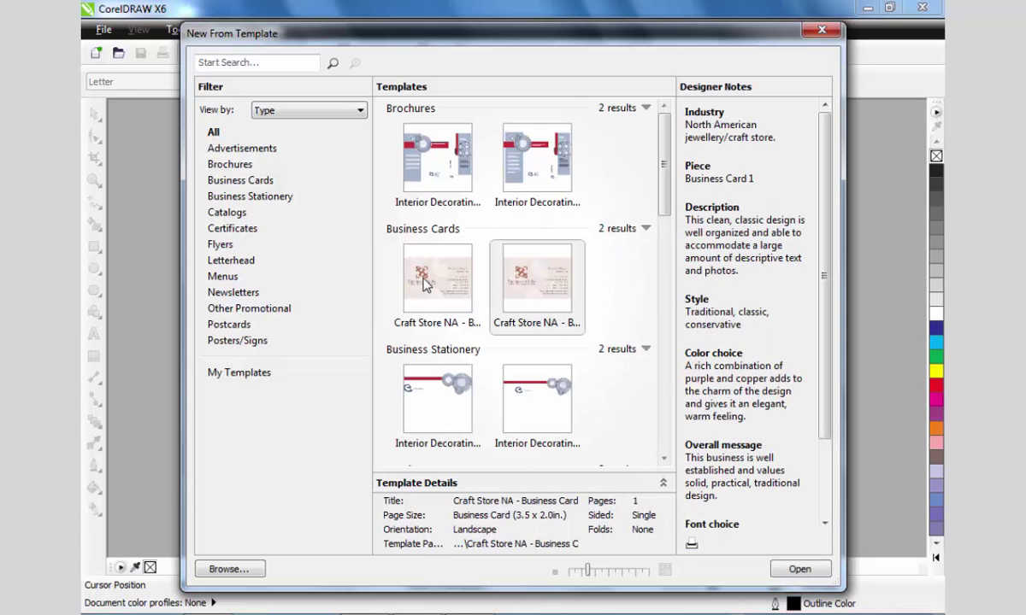
mouse_move(425, 282)
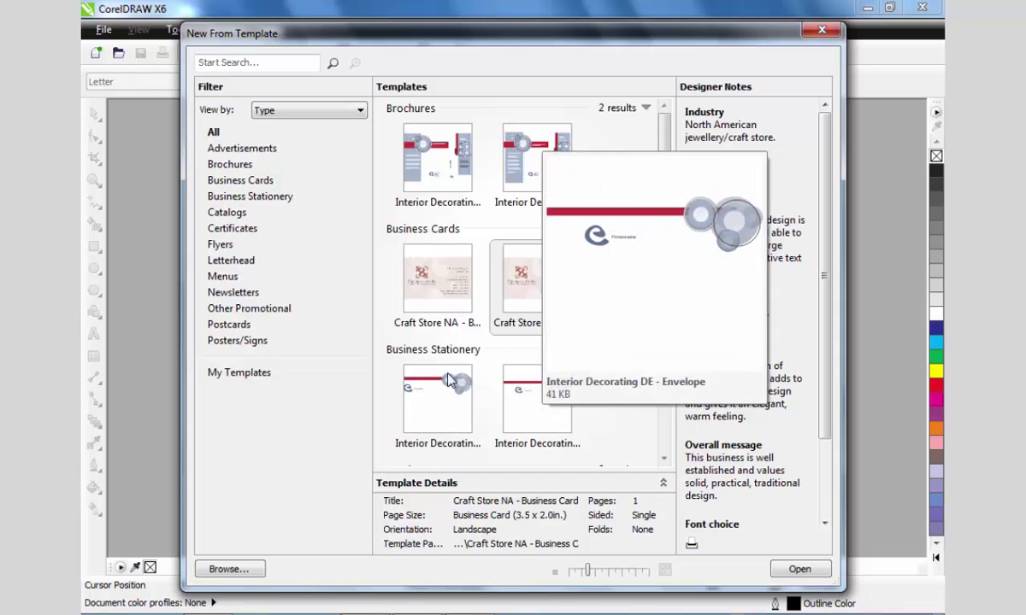
Look through the Catalogs, Advertisements, Brochures, Business Cards and Menus template categories and leave the template browser without opening one.
left_click(228, 212)
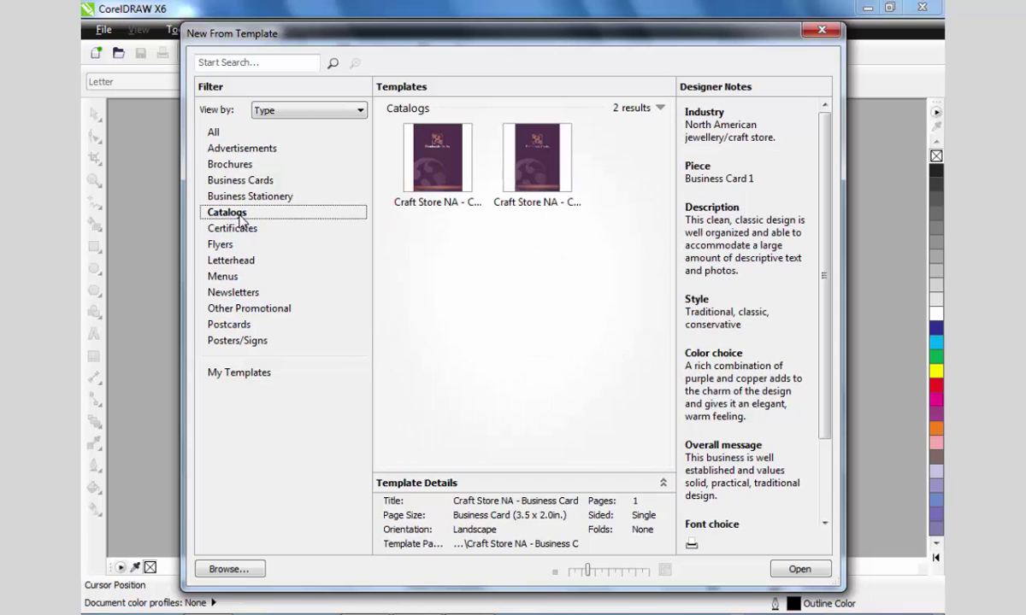
left_click(243, 149)
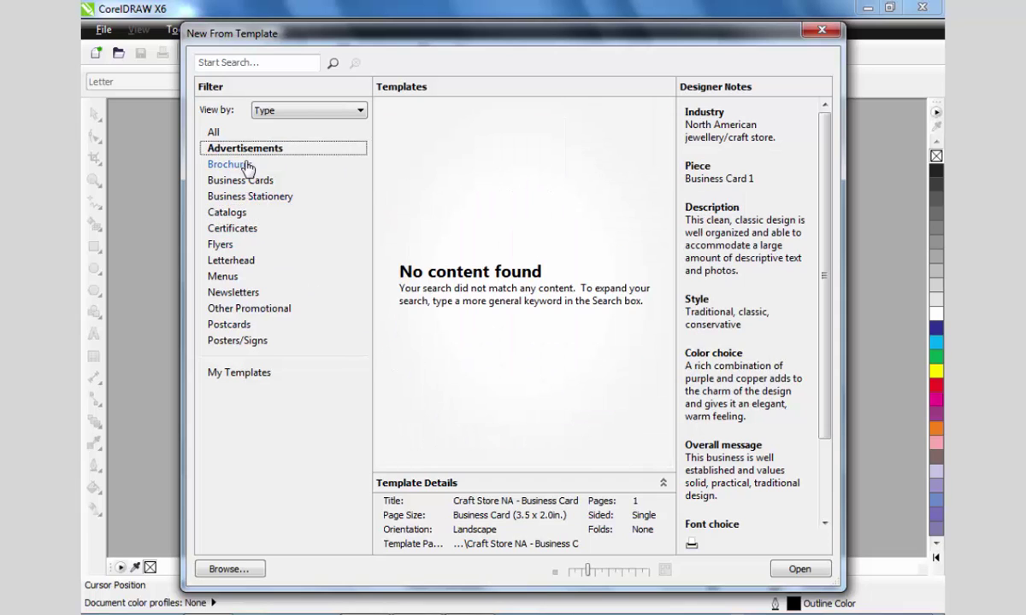
left_click(231, 168)
left_click(240, 183)
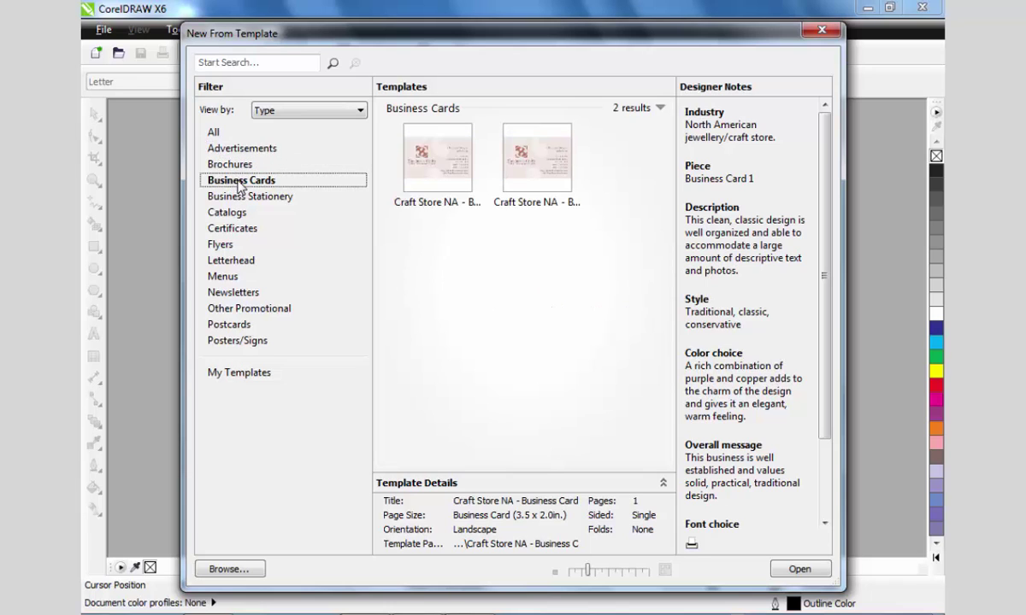
left_click(238, 279)
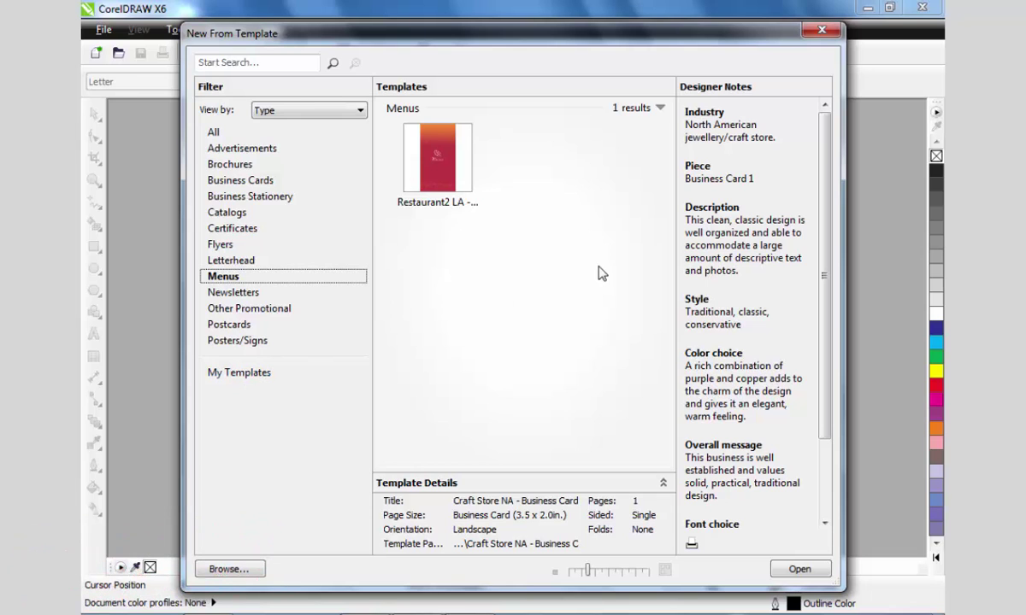
left_click(821, 30)
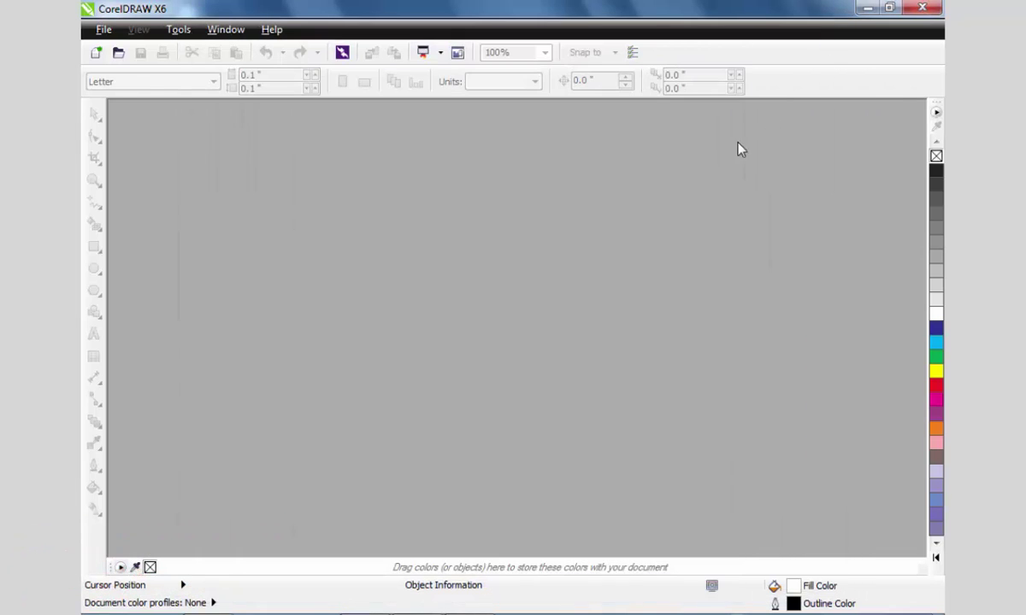
Start a new blank document, keep the A4 page size and choose millimeters as its unit.
left_click(97, 53)
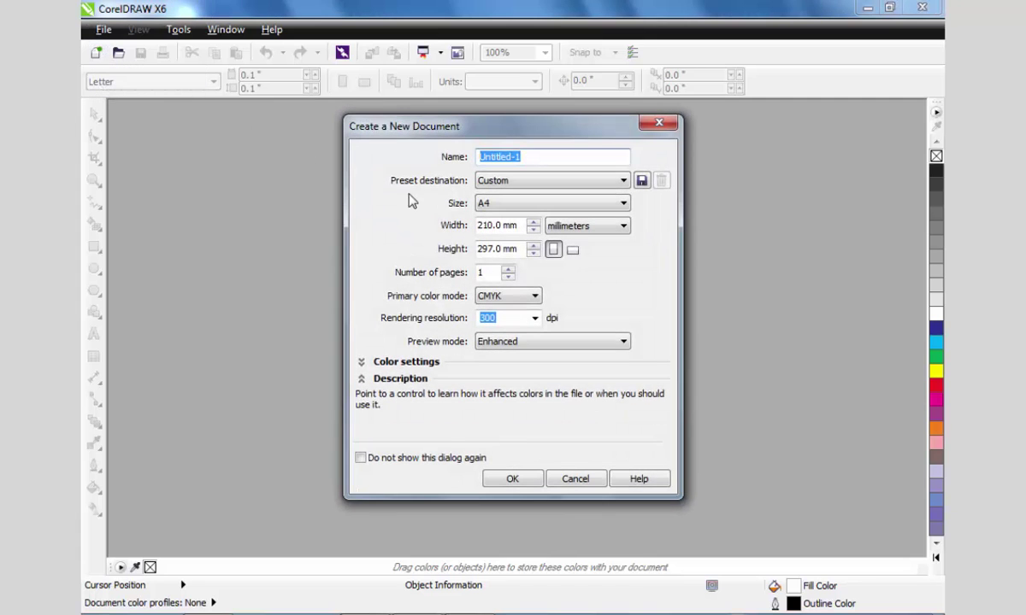
left_click_drag(590, 133, 577, 133)
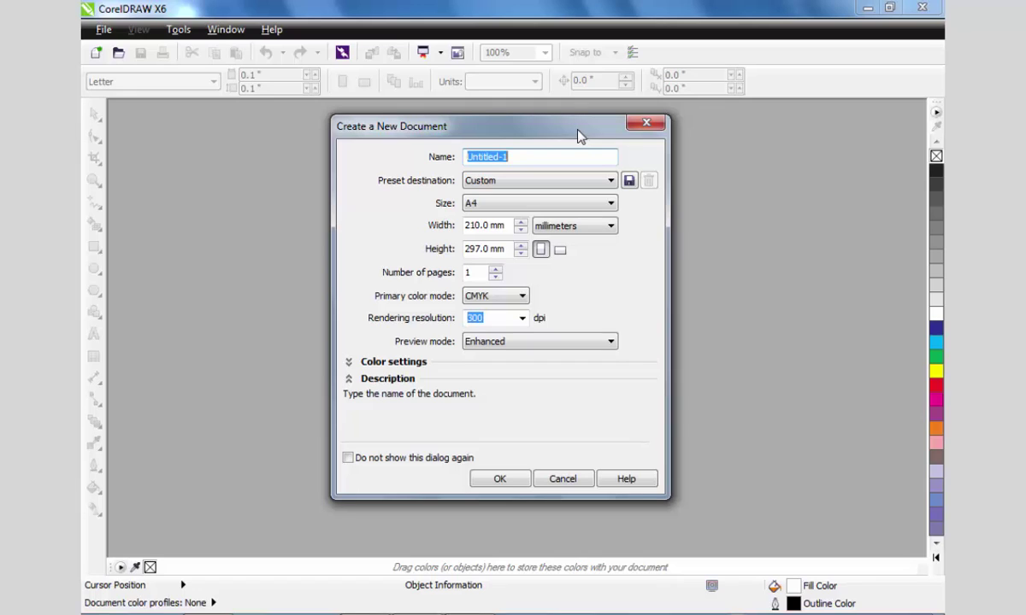
left_click(541, 203)
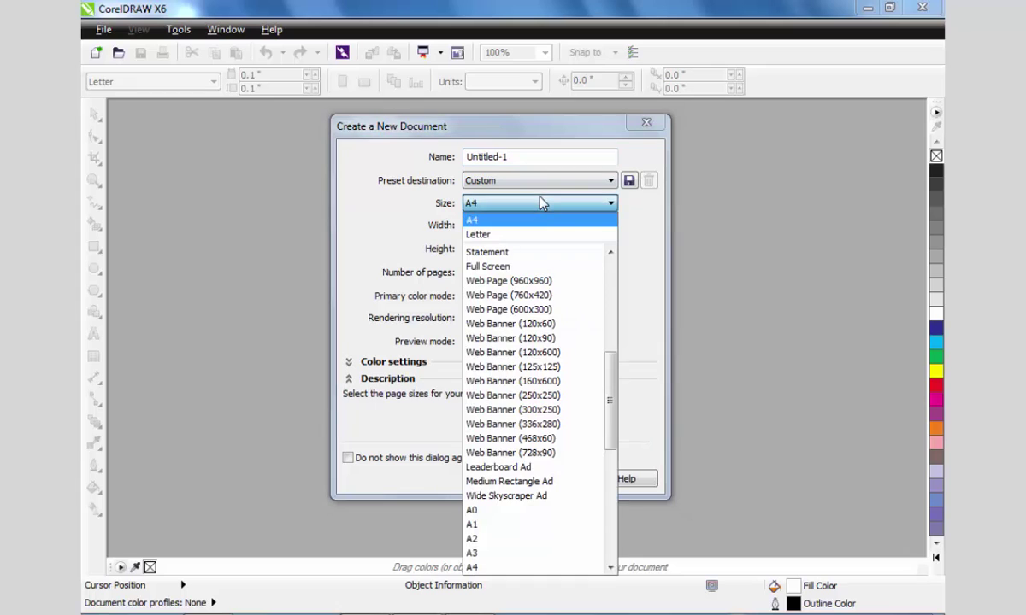
left_click(552, 205)
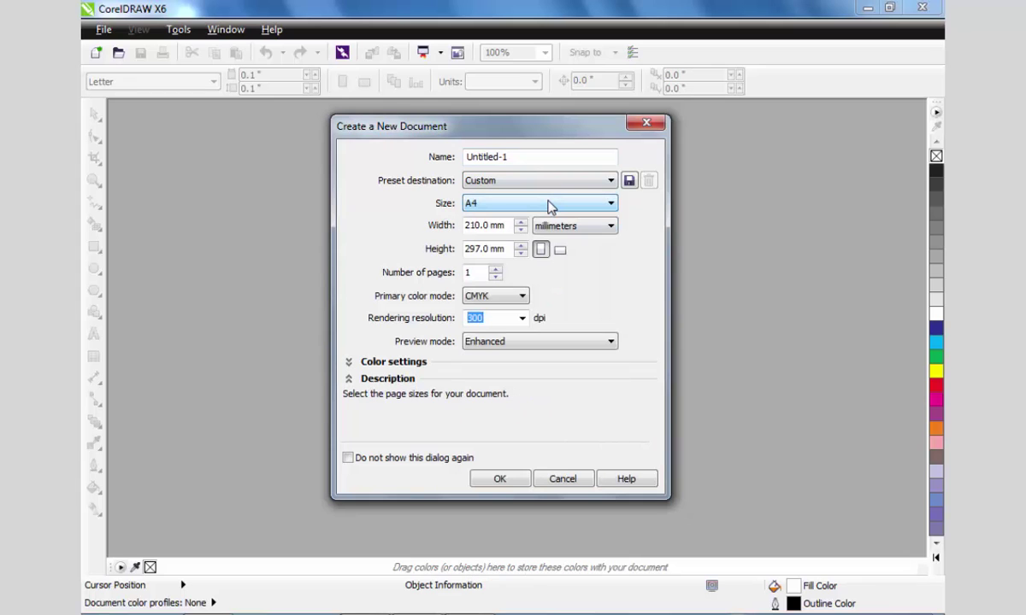
left_click(609, 227)
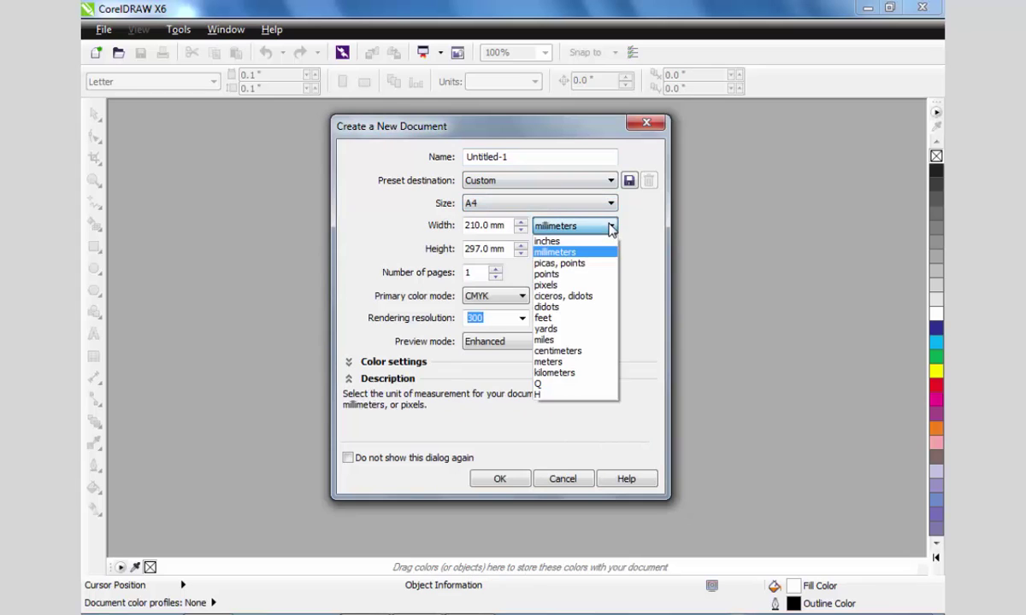
left_click(563, 253)
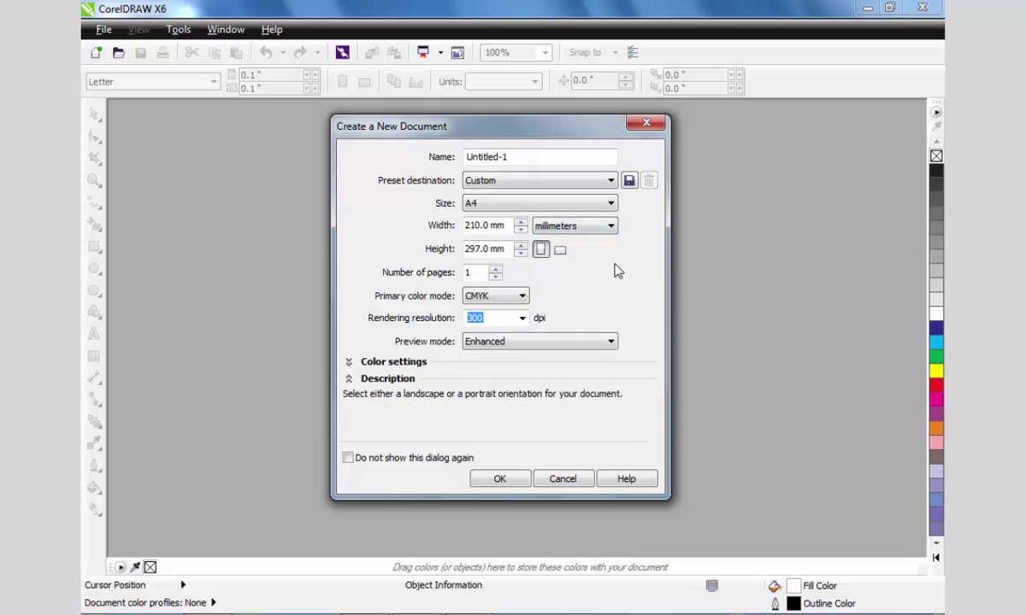
Examine the available rendering resolutions and preview modes for the new document without changing them.
left_click(522, 318)
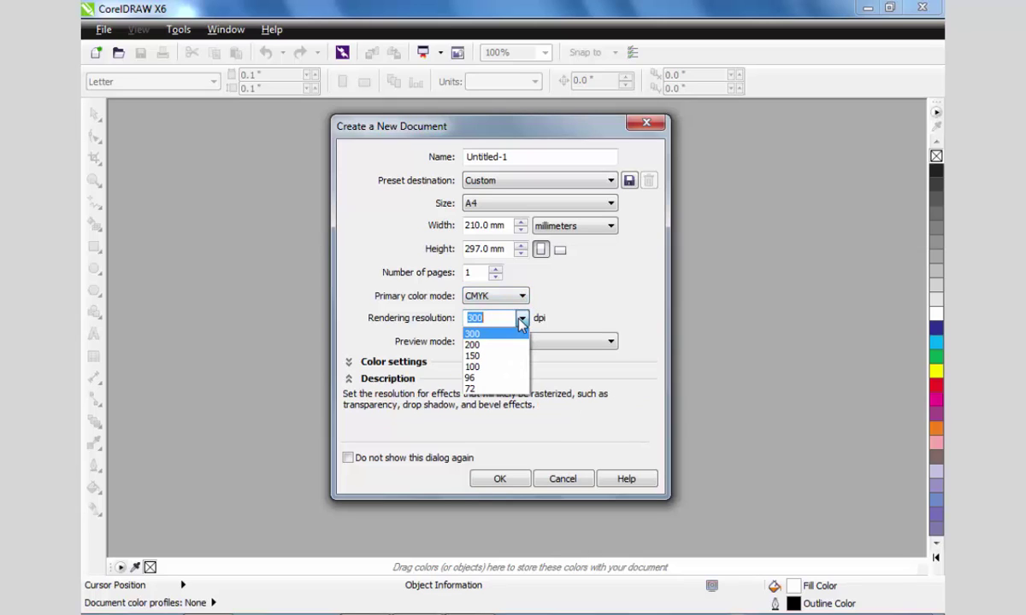
left_click(520, 320)
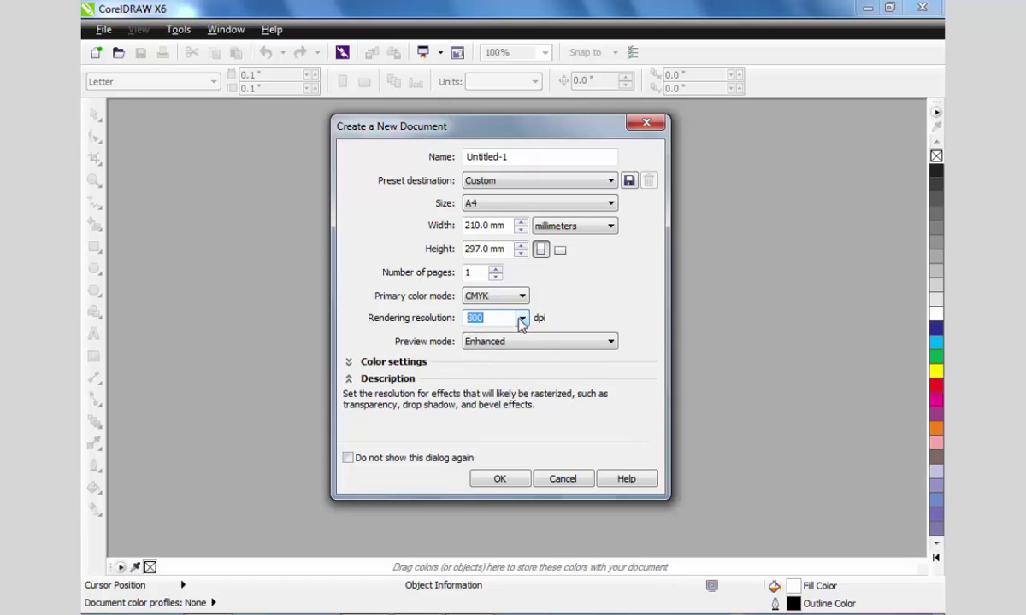
left_click(610, 344)
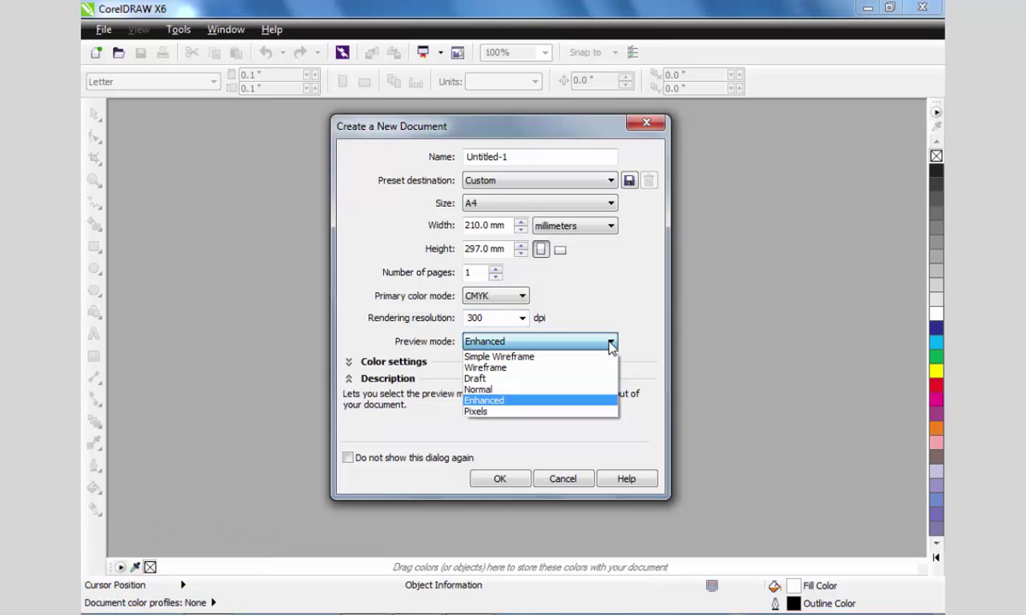
left_click(610, 343)
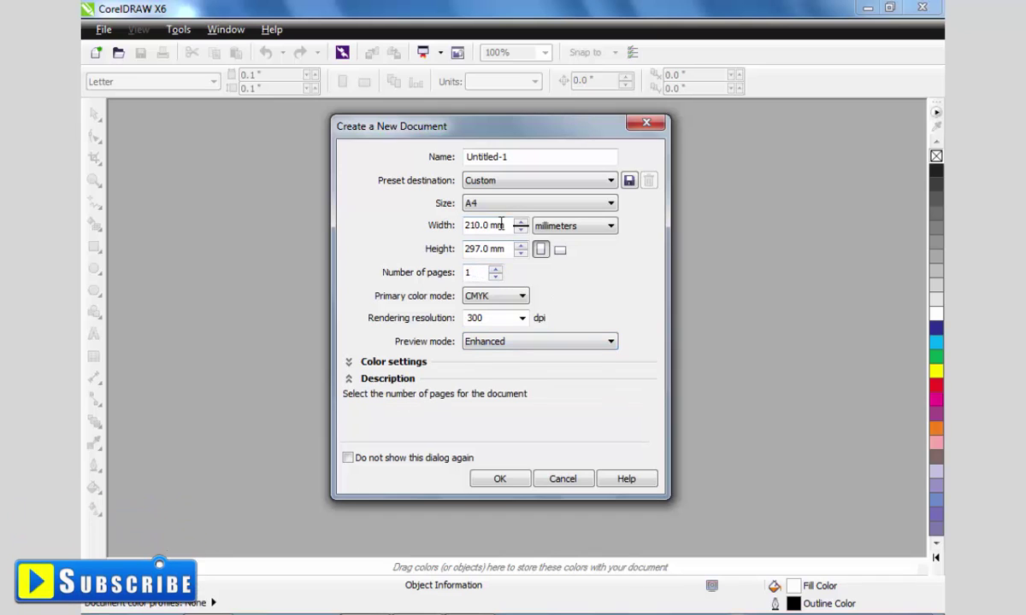
Name the new document "lession" and create it.
double_click(485, 156)
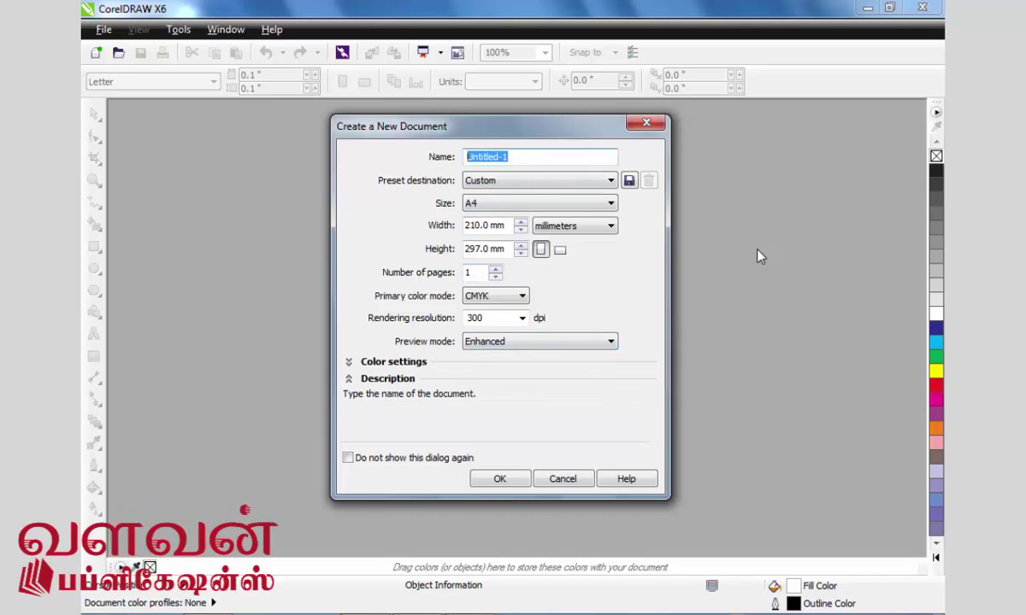
type("lession")
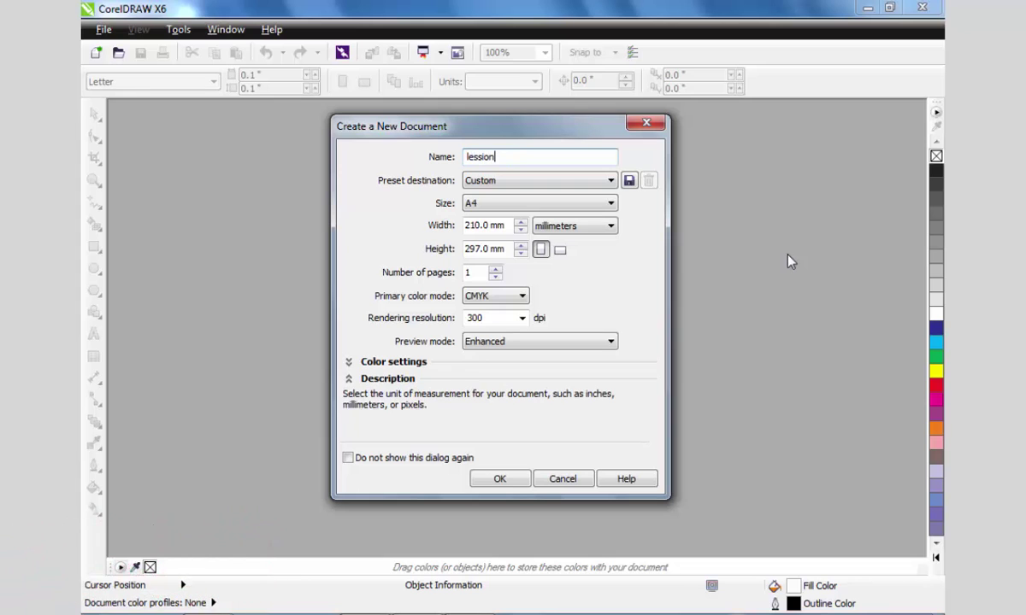
key("Return")
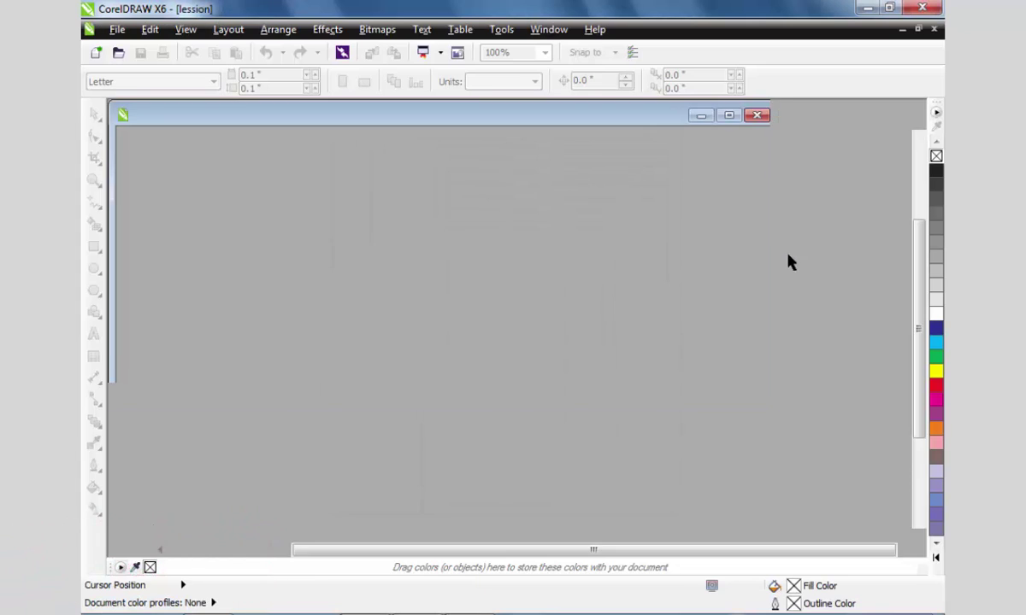
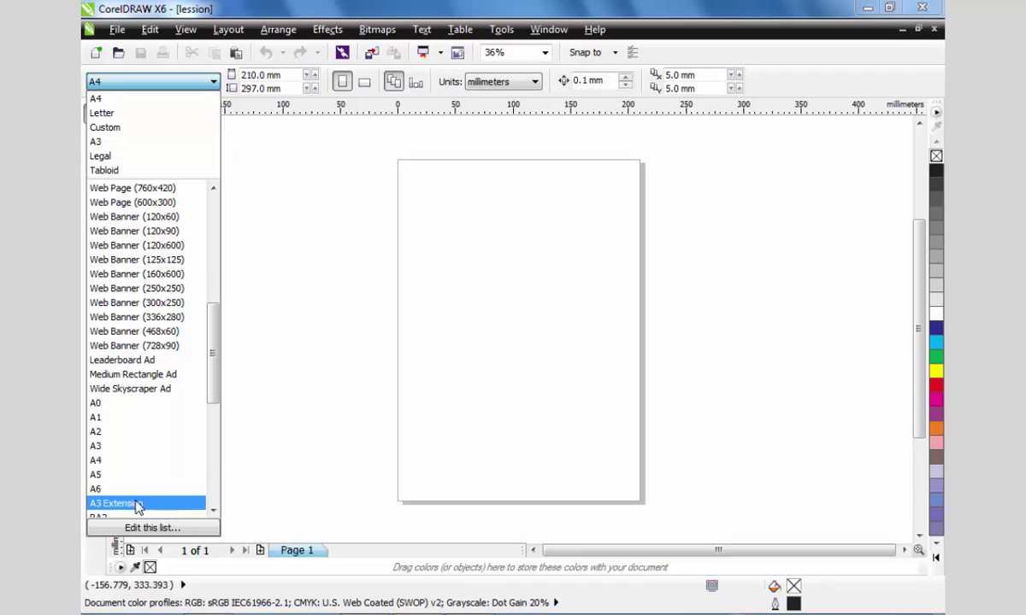
Try the A5 page size and change the page to A0.
scroll(137, 491, "down", 1)
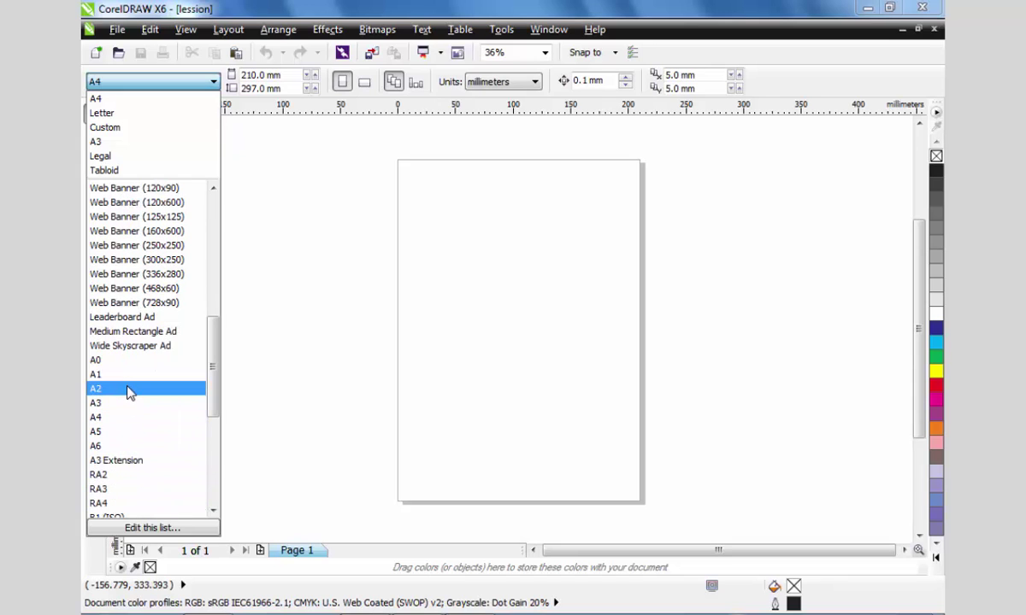
left_click(119, 432)
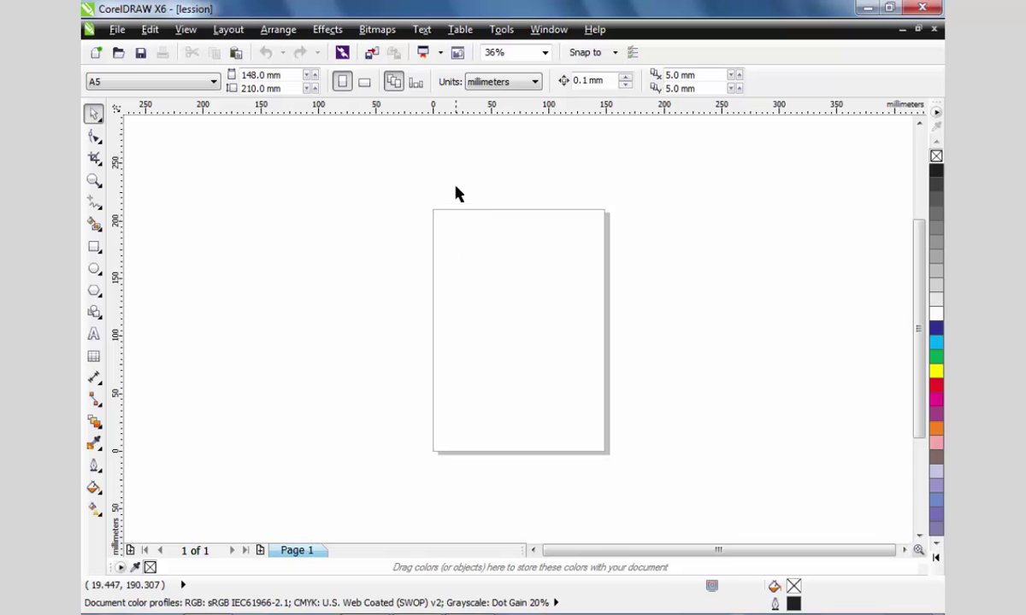
left_click(208, 81)
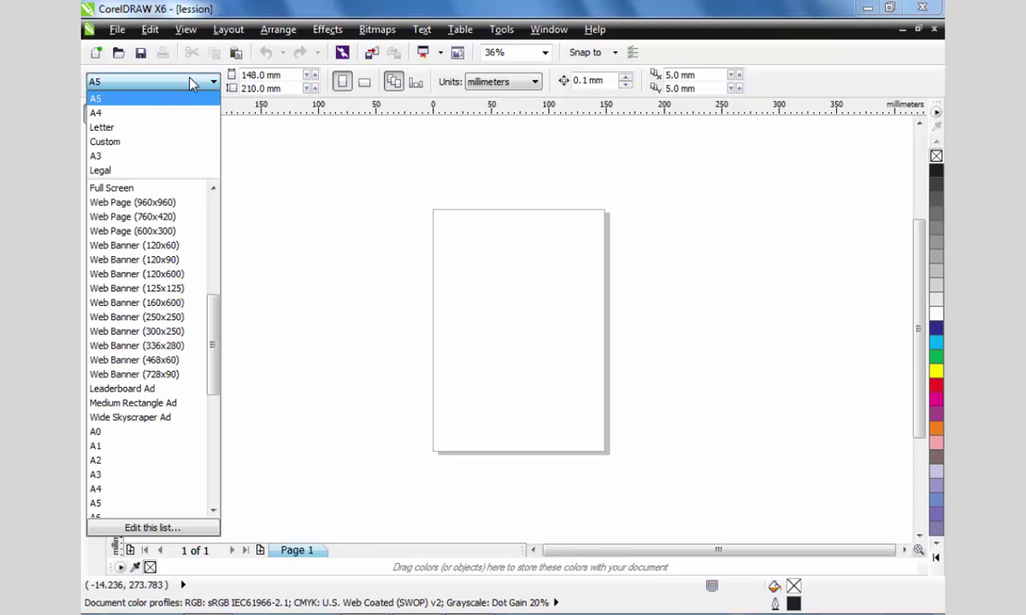
left_click(132, 431)
scroll(479, 308, "down", 5)
scroll(384, 314, "up", 3)
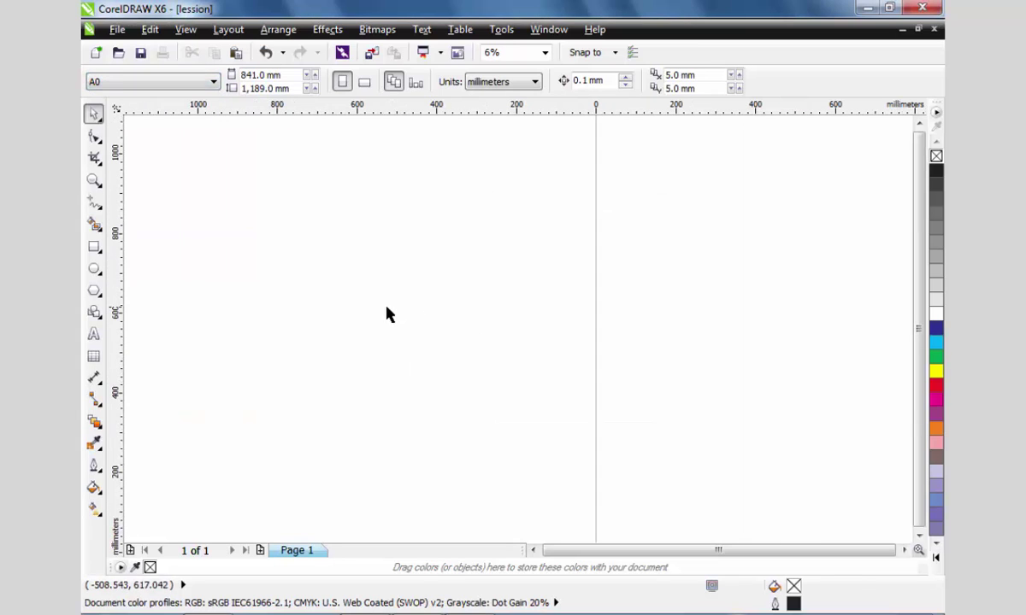
Add a page-sized rectangle of 841 × 1,189 mm that frames the whole A0 page.
double_click(94, 250)
scroll(458, 287, "down", 2)
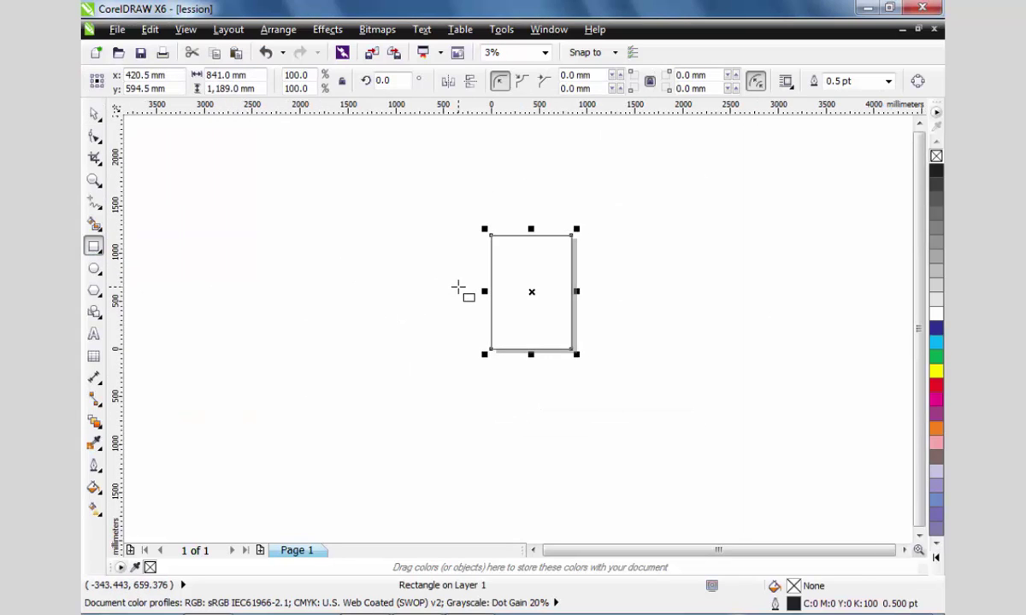
scroll(503, 290, "up", 1)
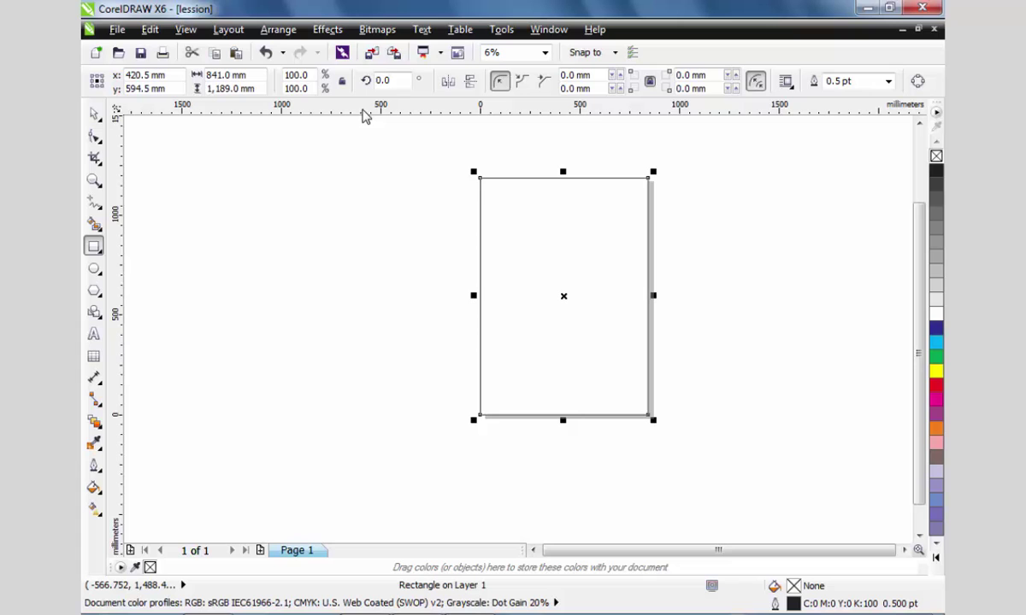
Switch to the Pick tool and practise deselecting and selecting the page-sized rectangle, leaving it selected.
left_click(94, 114)
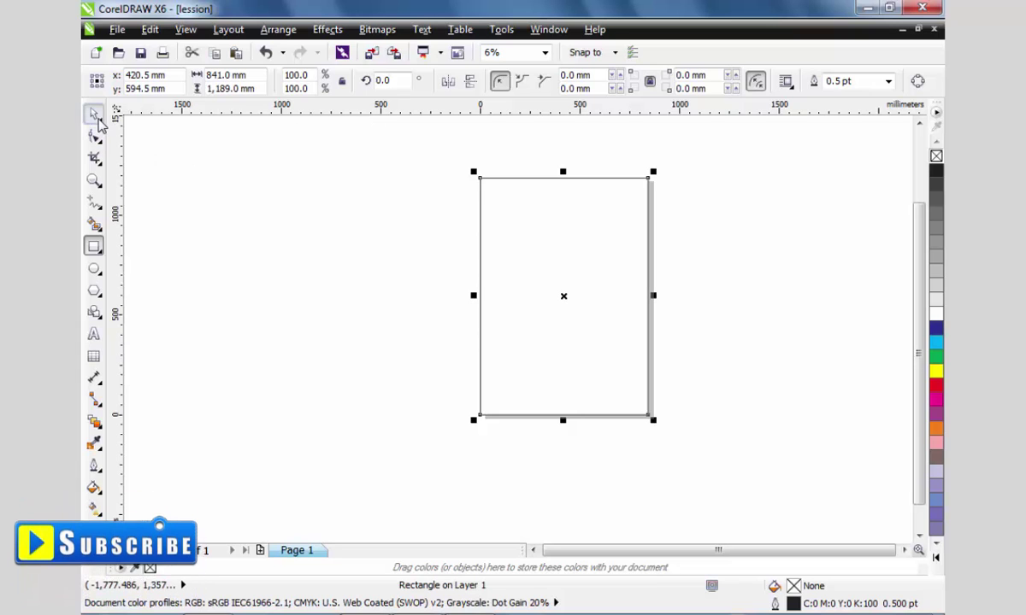
left_click(277, 196)
left_click(551, 241)
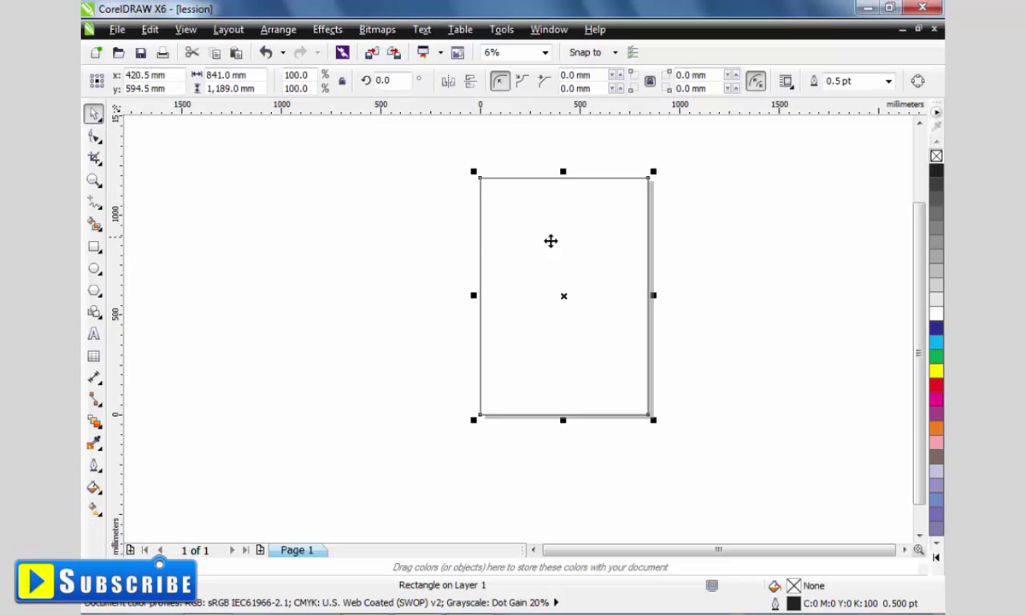
left_click(410, 251)
left_click(567, 254)
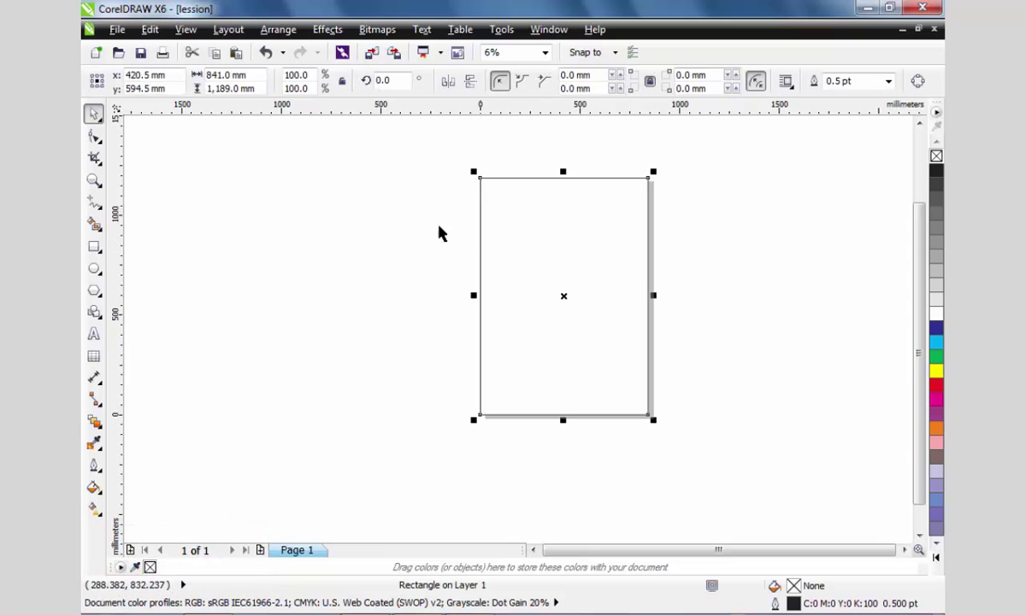
Move the A0-sized rectangle onto the empty area left of the page and change the page size to A1.
left_click_drag(487, 265, 274, 267)
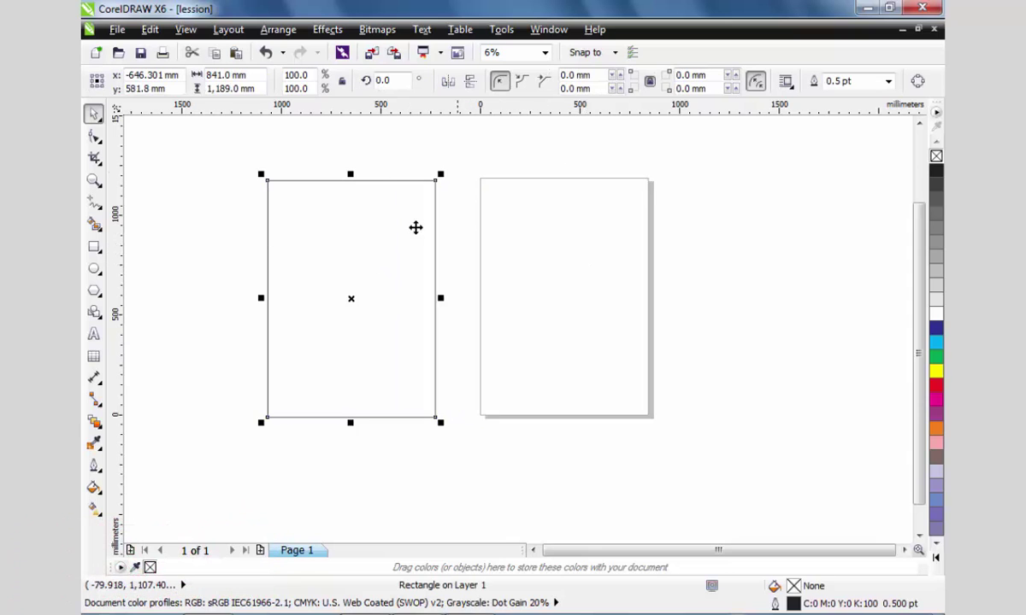
left_click(425, 147)
left_click(145, 86)
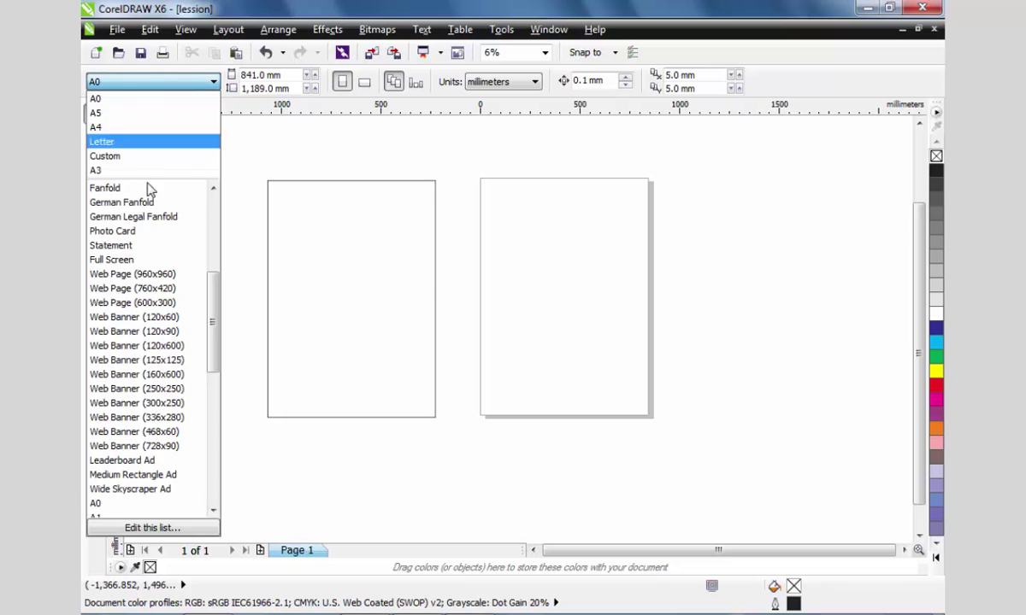
scroll(146, 410, "down", 2)
left_click(130, 440)
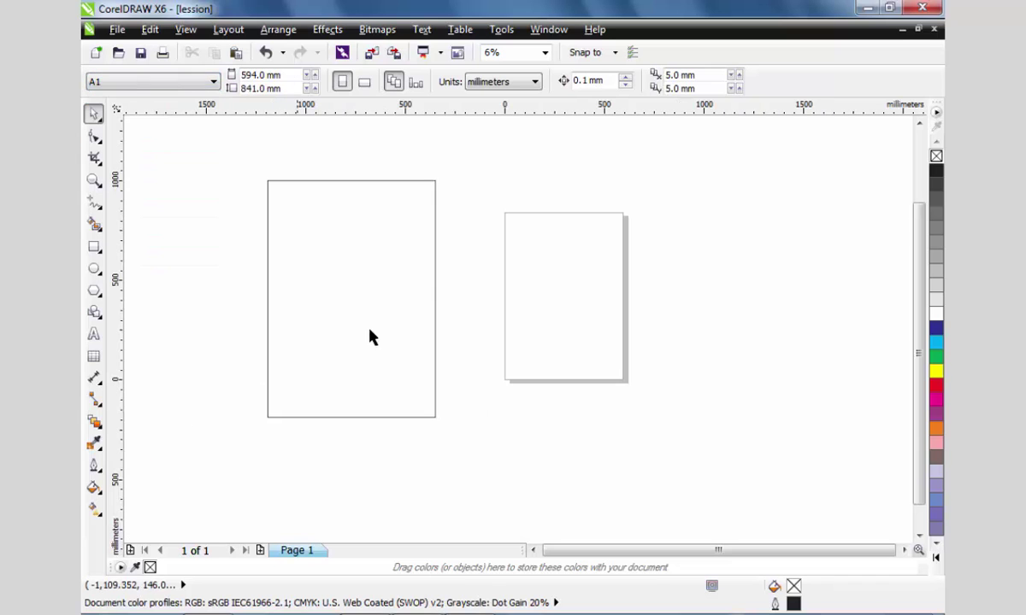
Add a page-sized rectangle of 594 × 841 mm and move it inside the A0-sized rectangle beside the page.
double_click(93, 249)
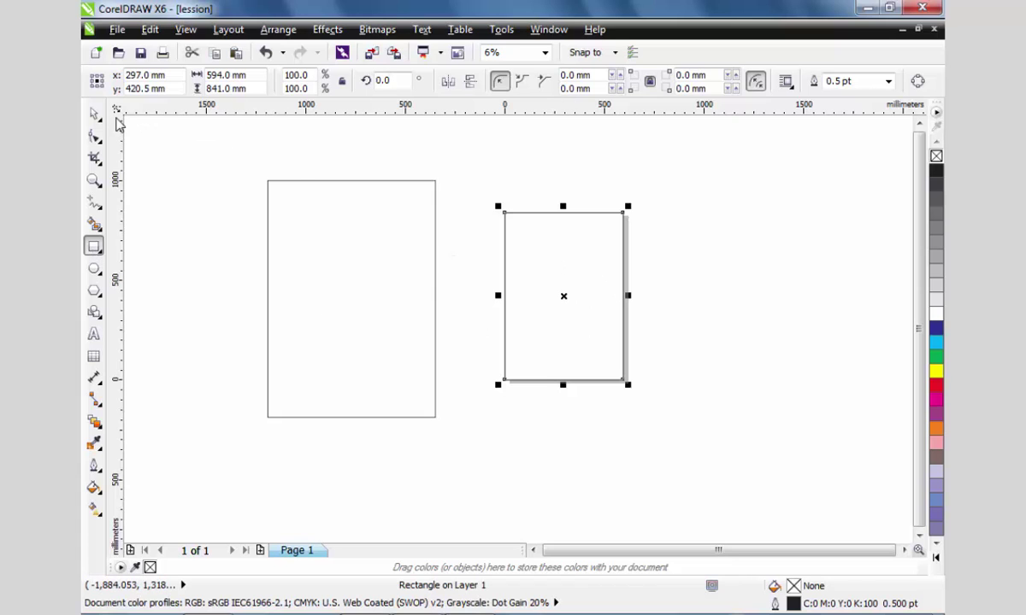
left_click(94, 115)
left_click(573, 303)
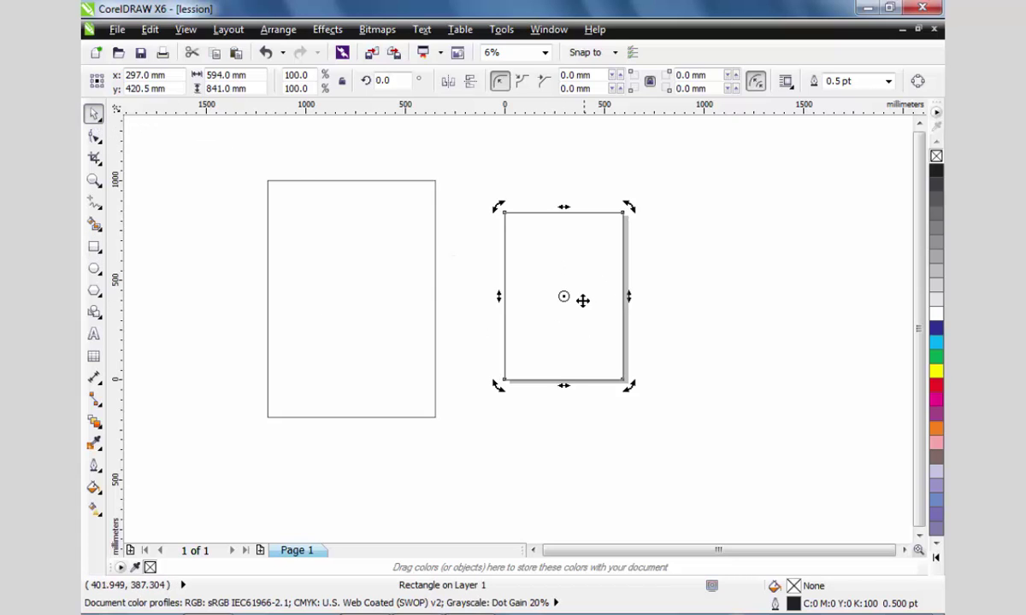
left_click(593, 284)
left_click_drag(567, 287, 383, 297)
left_click(358, 285)
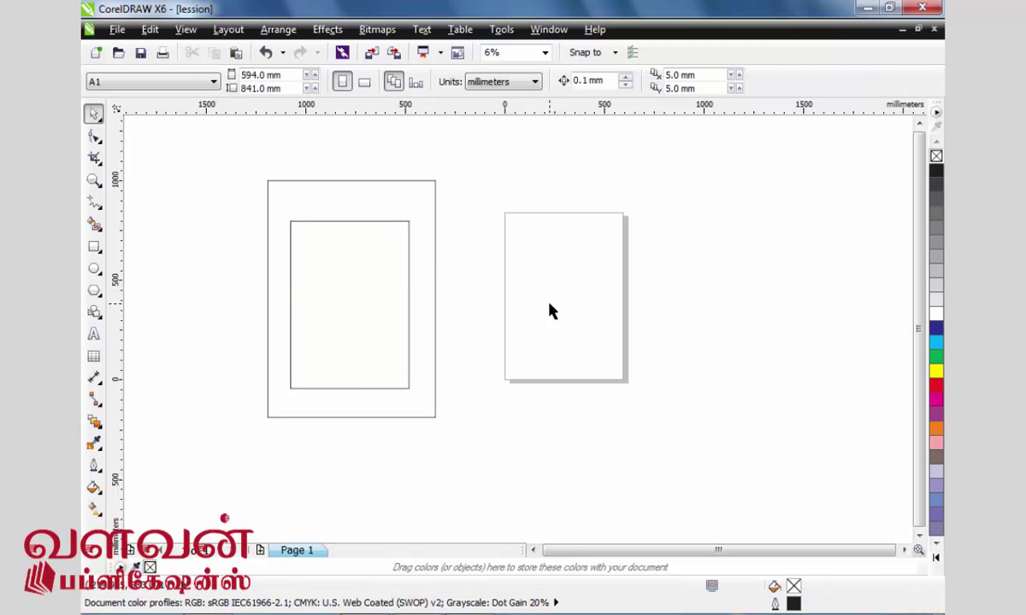
Change the page size to A2 and add a page-sized rectangle of 420 × 594 mm.
left_click(150, 83)
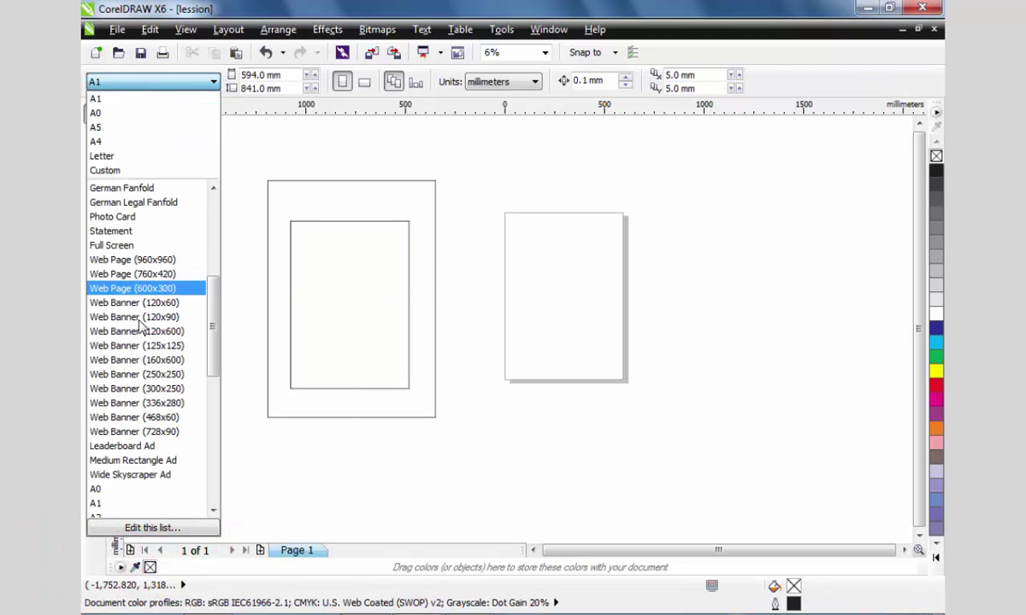
left_click(116, 475)
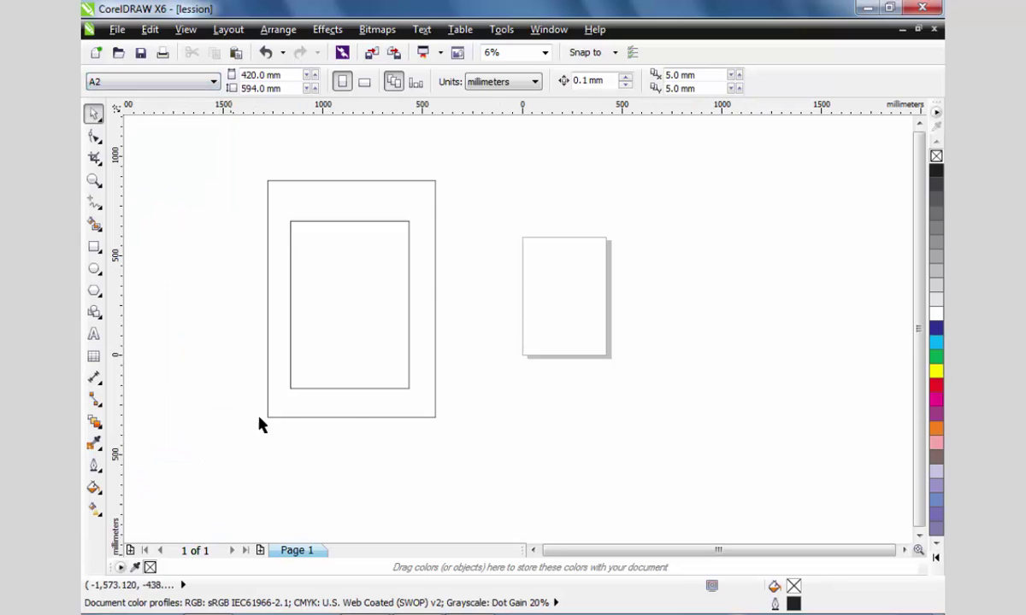
double_click(94, 248)
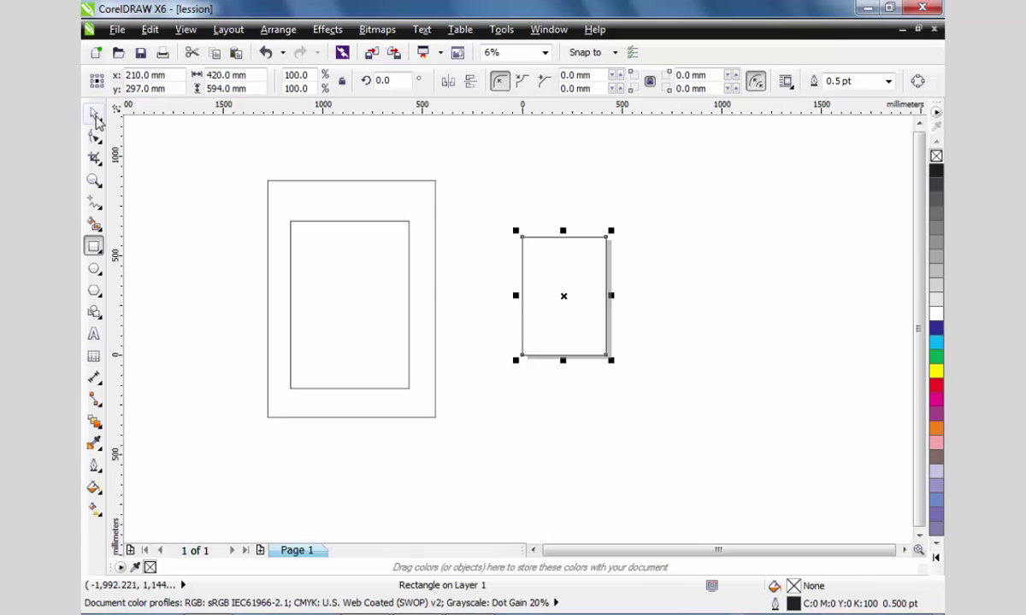
Move the A2-sized rectangle inside the A1-sized rectangle beside the page and deselect it.
left_click(94, 114)
left_click_drag(580, 311, 365, 310)
left_click(510, 378)
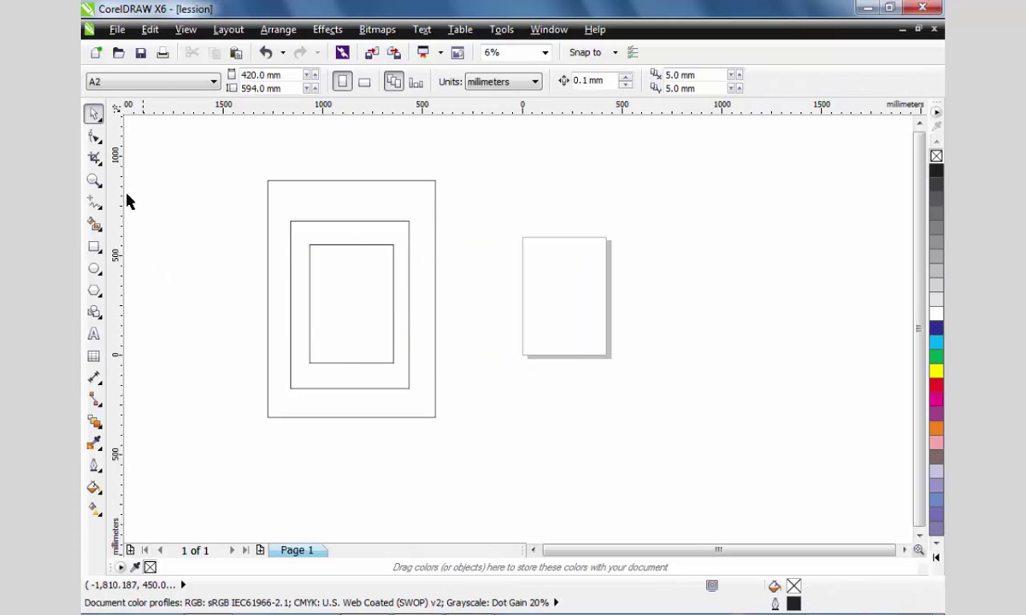
Change the page size to A3 and add a page-sized rectangle of 297 × 420 mm.
left_click(154, 80)
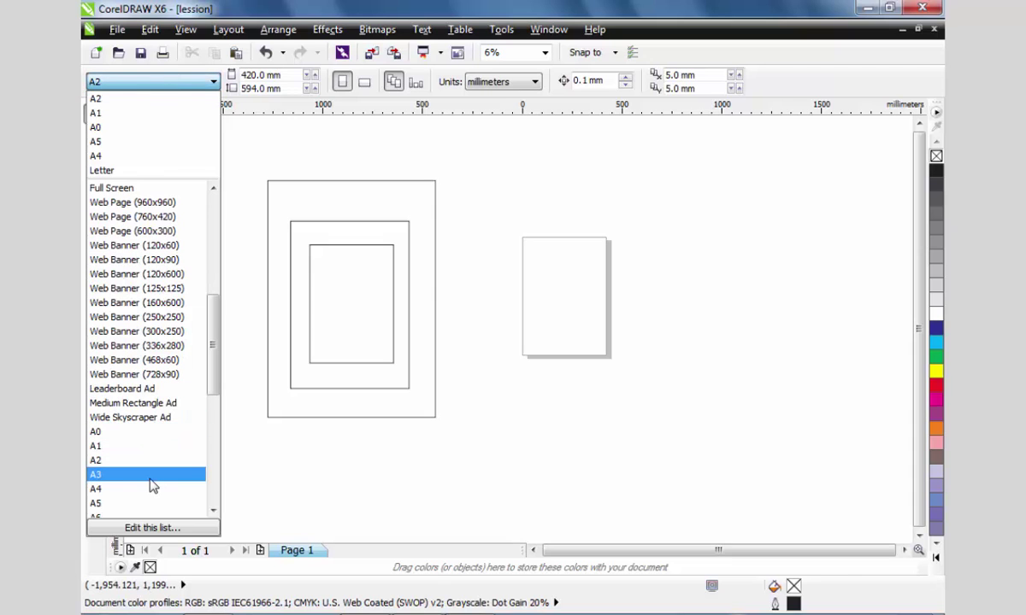
left_click(145, 476)
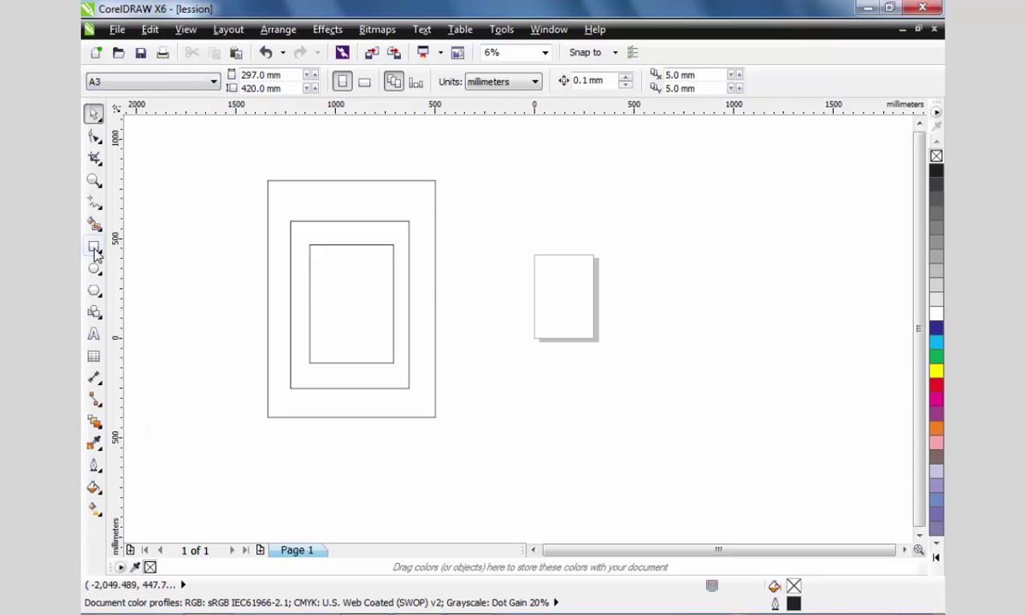
double_click(94, 249)
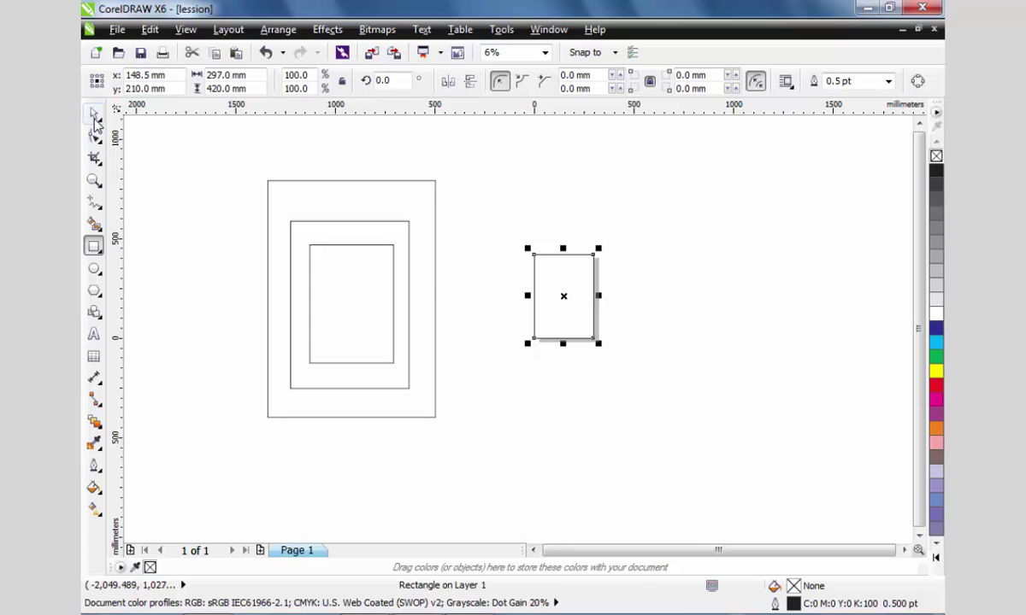
Move the A3-sized rectangle inside the A2-sized rectangle beside the page and deselect it.
left_click(94, 115)
left_click_drag(558, 295, 351, 298)
left_click(187, 171)
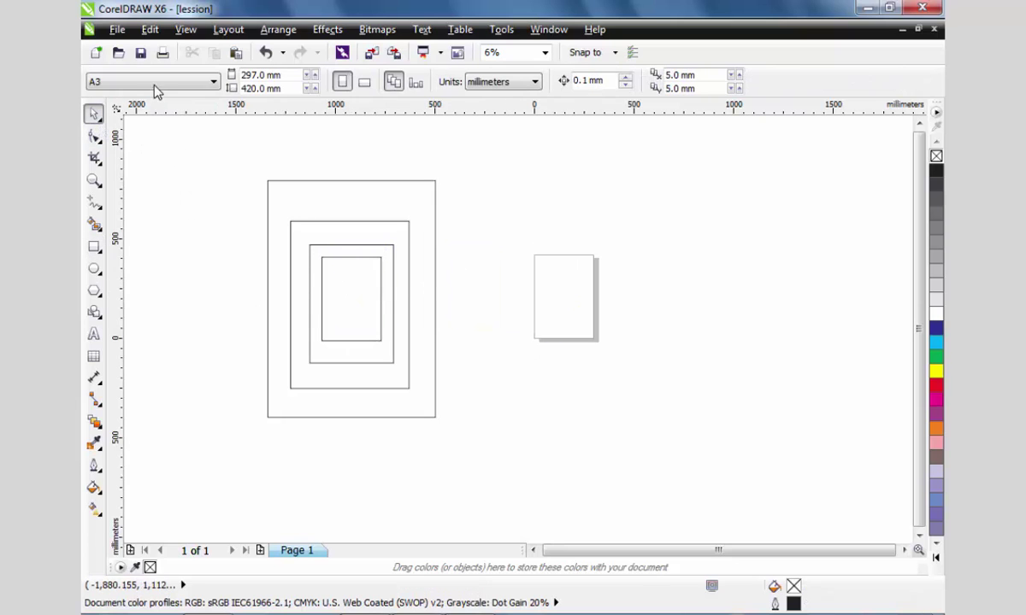
Change the page size to A4 and add a page-sized rectangle of 210 × 297 mm.
left_click(154, 82)
scroll(156, 468, "down", 1)
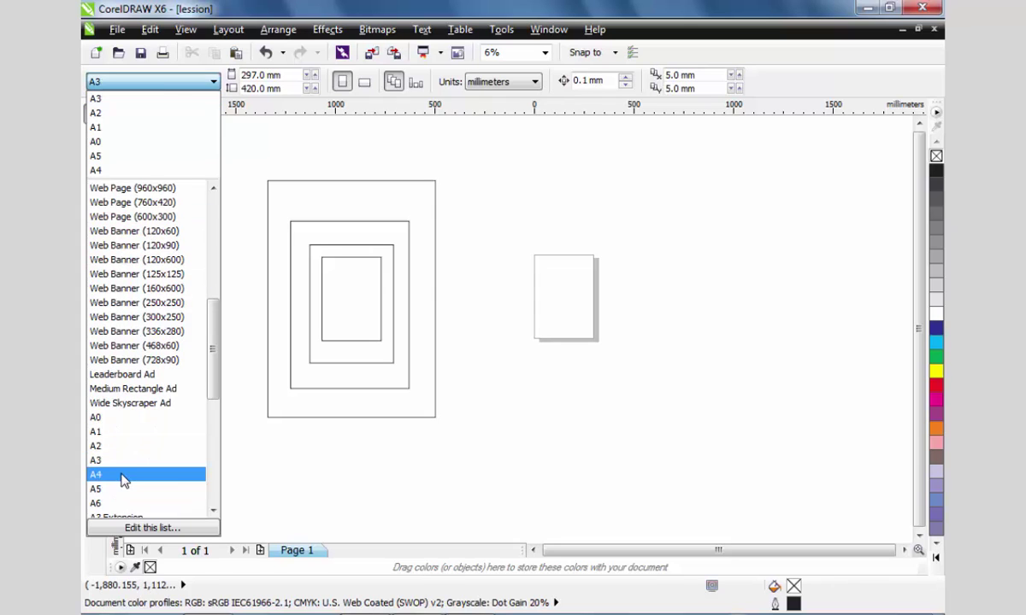
left_click(126, 476)
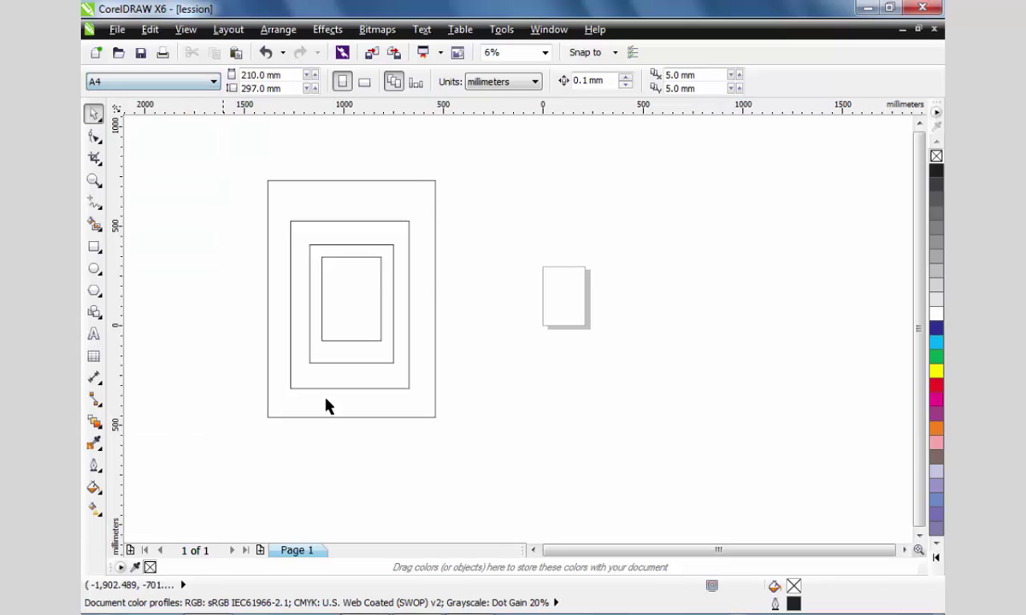
left_click(94, 248)
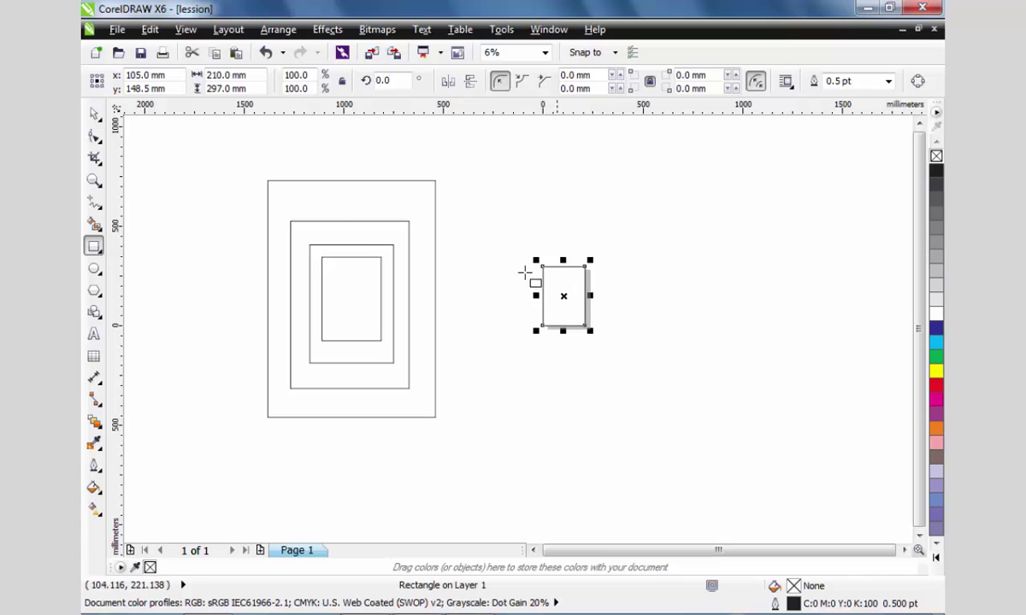
Move the A4-sized rectangle inside the A3-sized rectangle beside the page and deselect it.
left_click(96, 116)
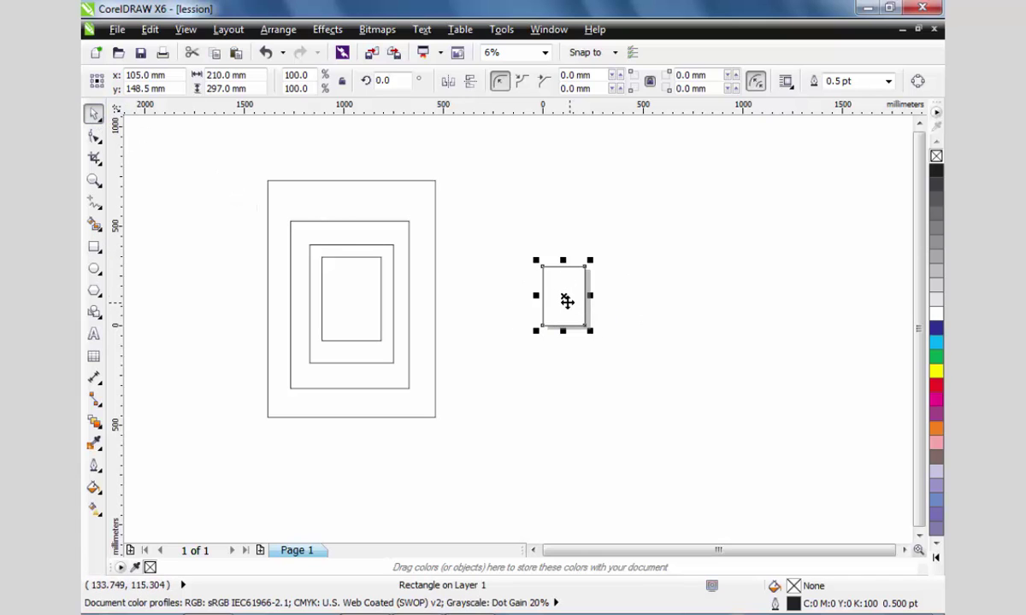
left_click_drag(567, 300, 355, 301)
left_click(225, 265)
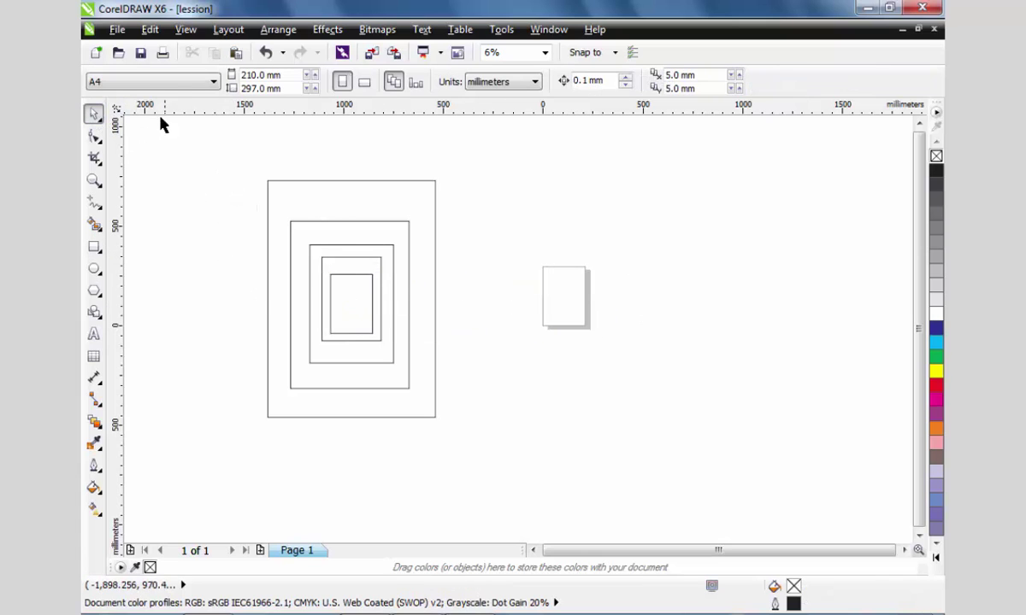
Change the page size to A5 and add a page-sized rectangle of 148 × 210 mm.
left_click(176, 83)
scroll(158, 479, "down", 1)
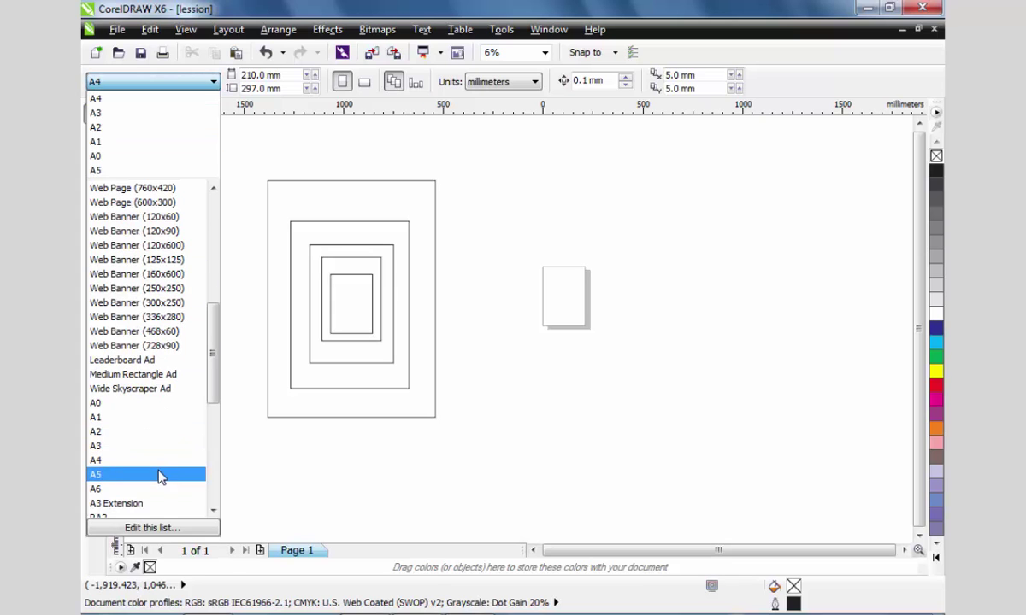
left_click(115, 475)
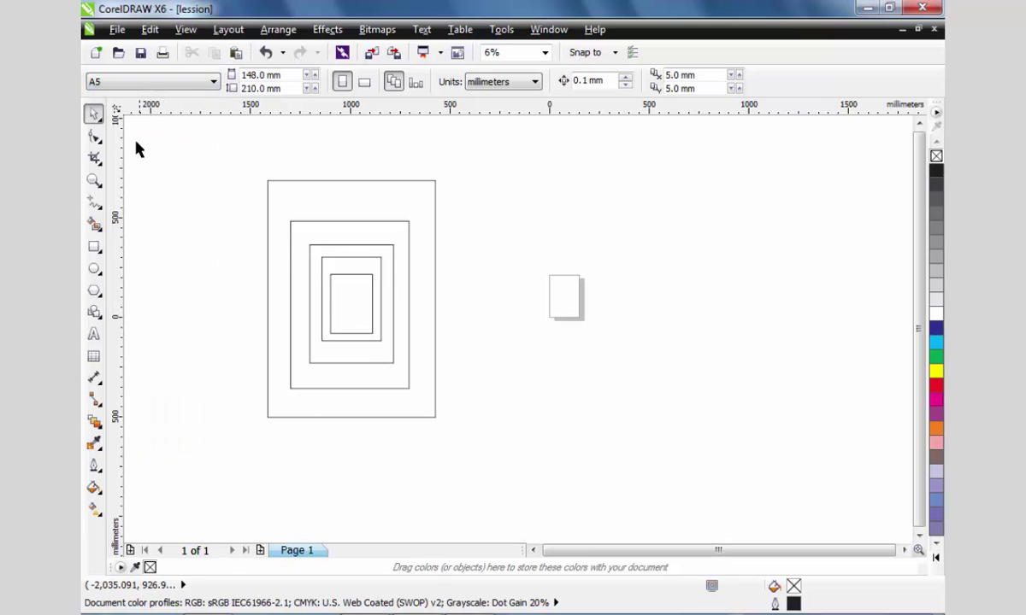
double_click(95, 248)
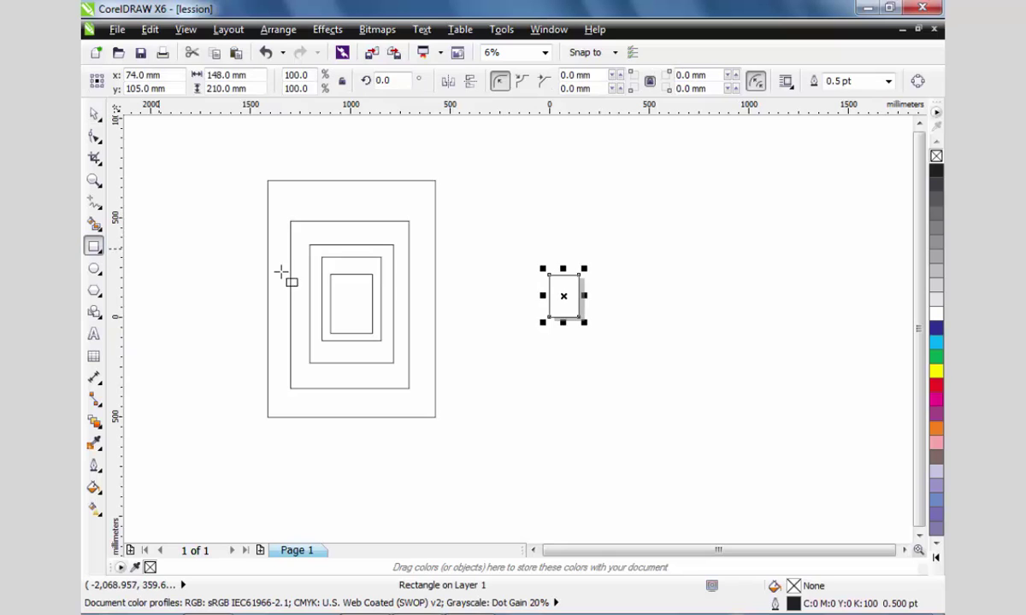
Move the A5-sized rectangle inside the A4-sized rectangle beside the page and deselect it.
left_click(95, 114)
left_click_drag(563, 295, 353, 304)
left_click(234, 199)
Select all six nested rectangles, centre them on the page and clear the selection.
left_click_drag(229, 144, 573, 489)
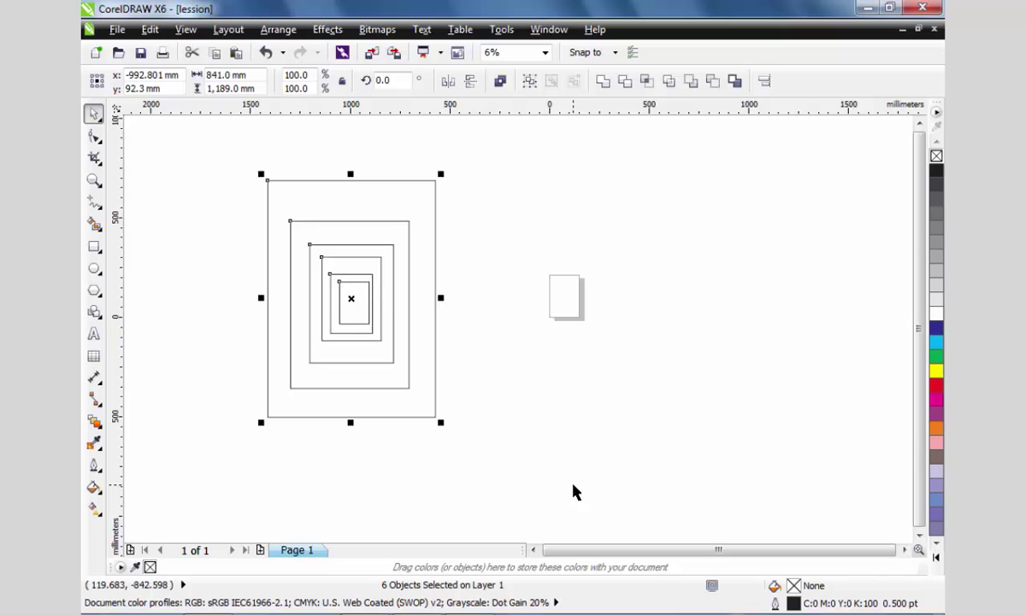
key("p")
left_click(389, 315)
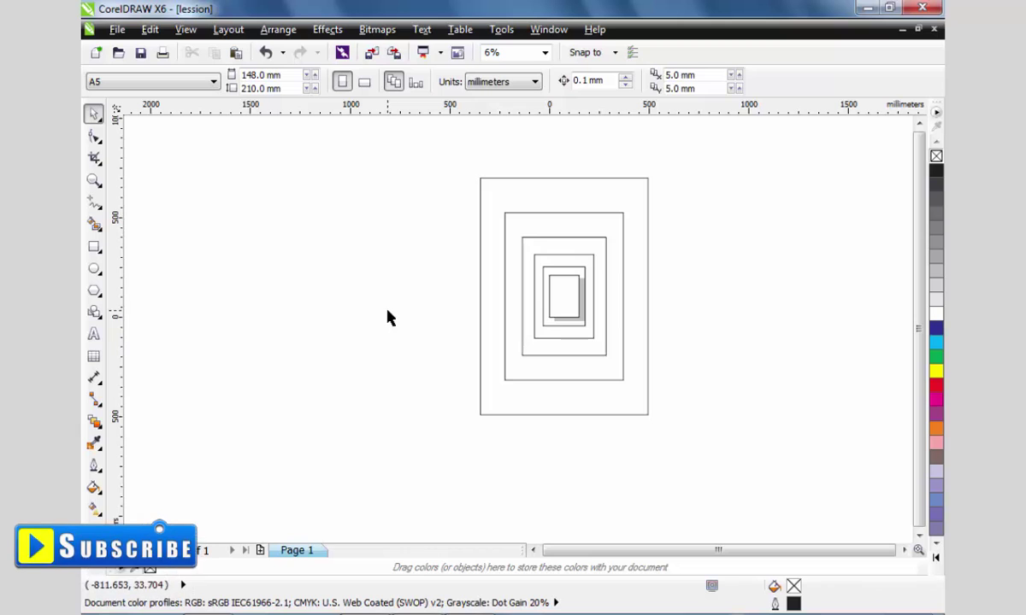
Change the page size to A0 and try moving the outermost rectangle off the page, undoing that move.
left_click(188, 82)
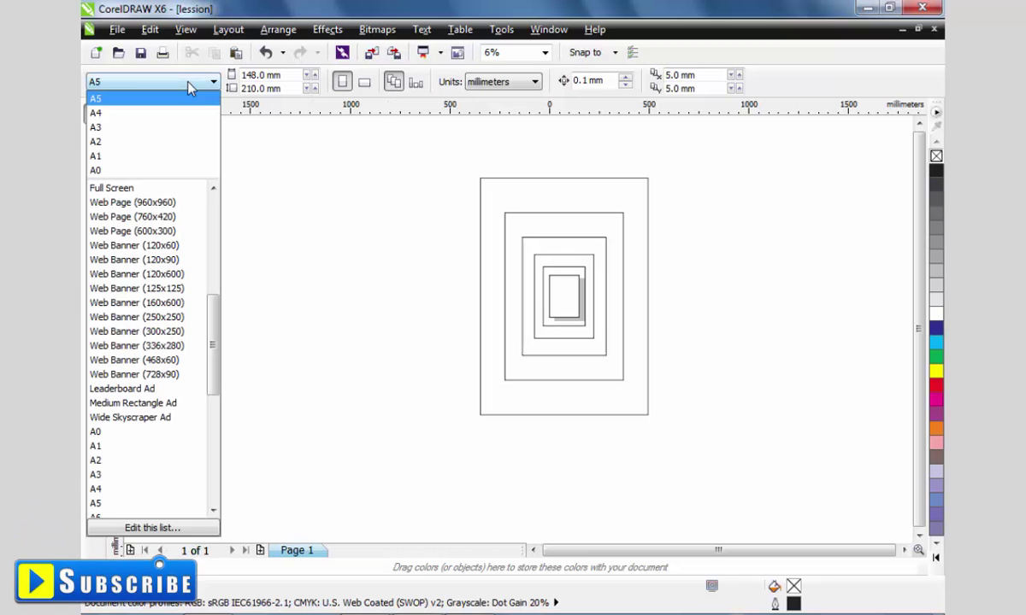
left_click(141, 443)
left_click_drag(561, 189, 748, 198)
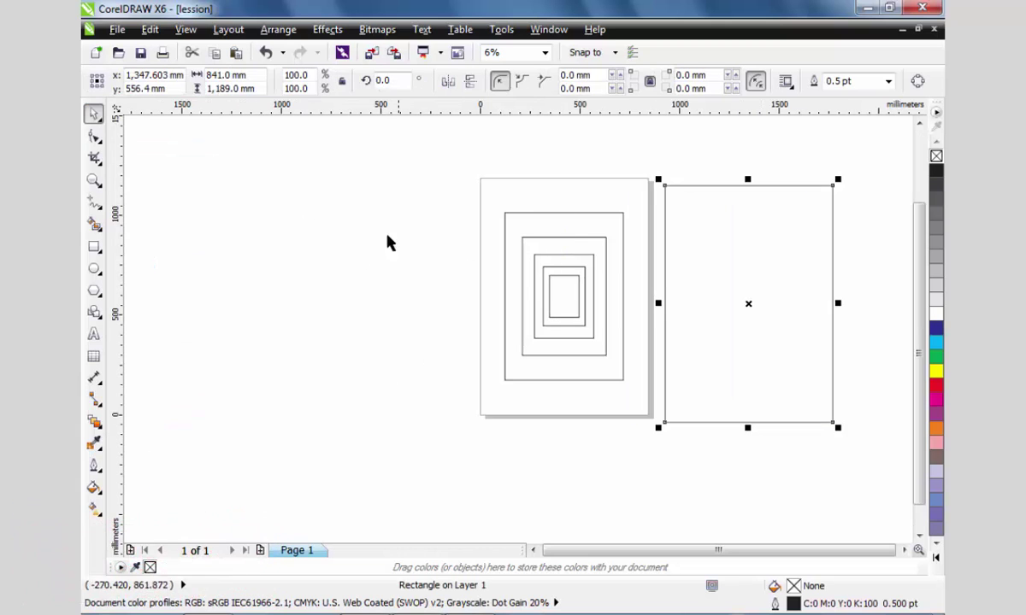
key("Delete")
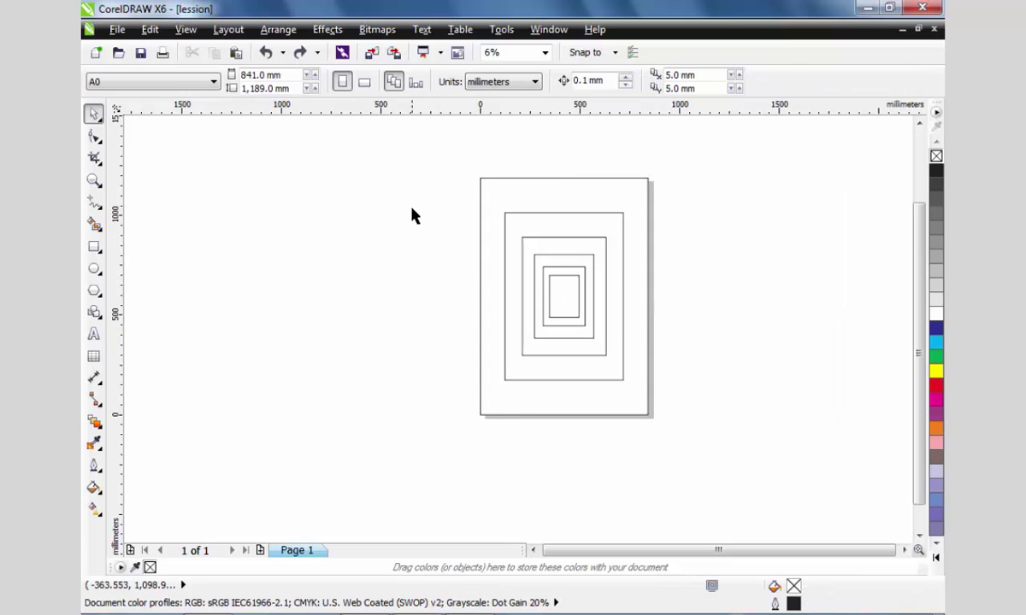
Send the outermost A0-sized rectangle to the back of the page, behind the smaller nested rectangles.
key("z")
left_click_drag(462, 168, 680, 437)
key("space")
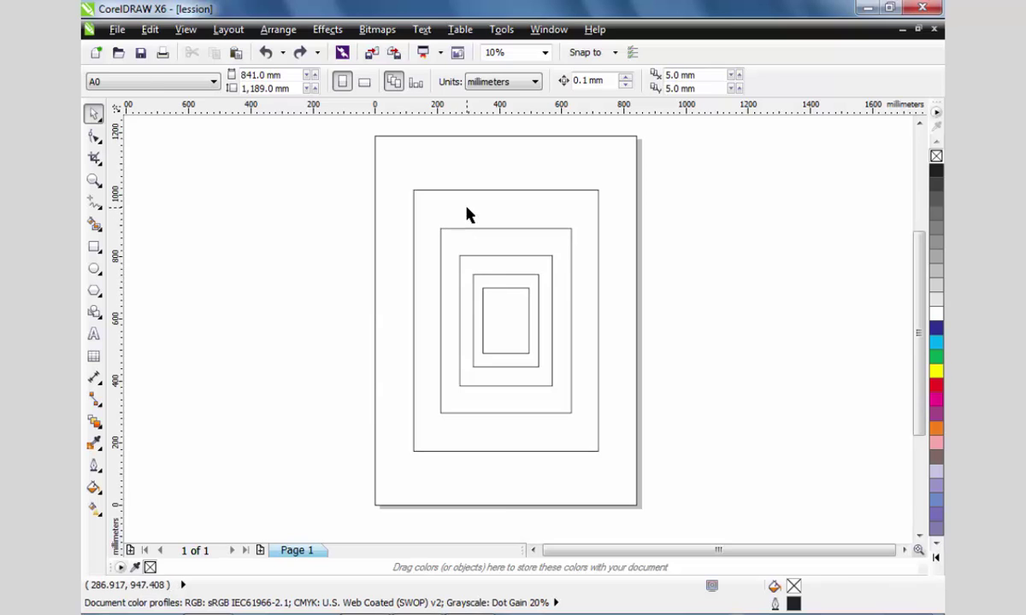
key("ctrl+z")
key("ctrl+shift+z")
key("ctrl+z")
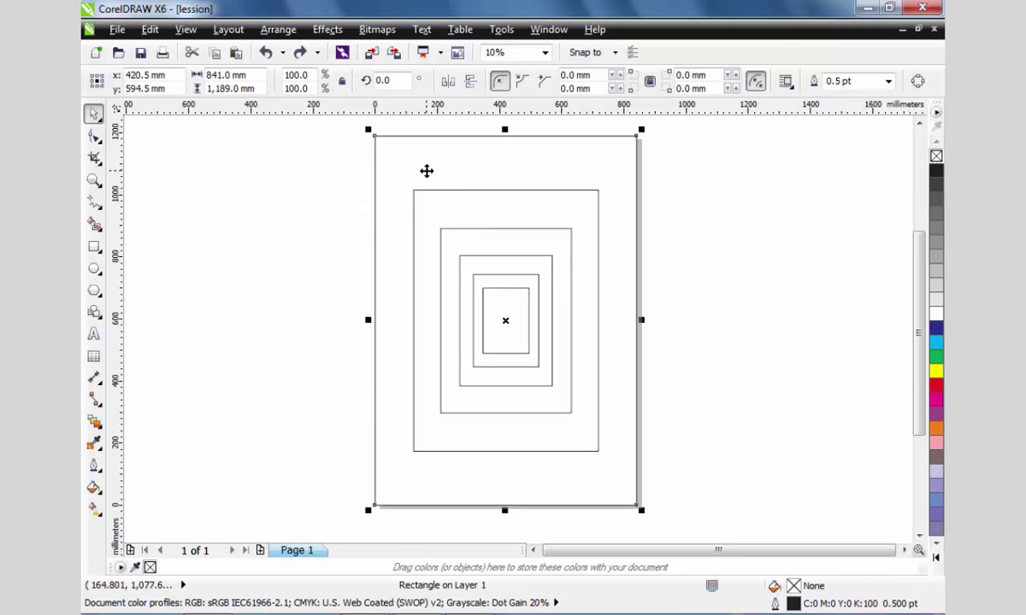
left_click(277, 31)
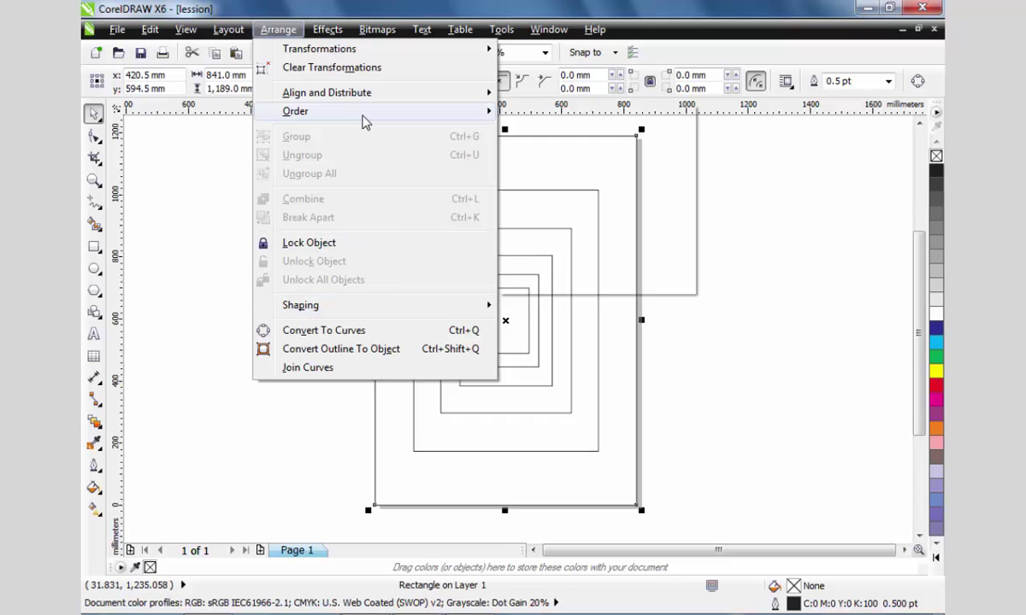
mouse_move(363, 113)
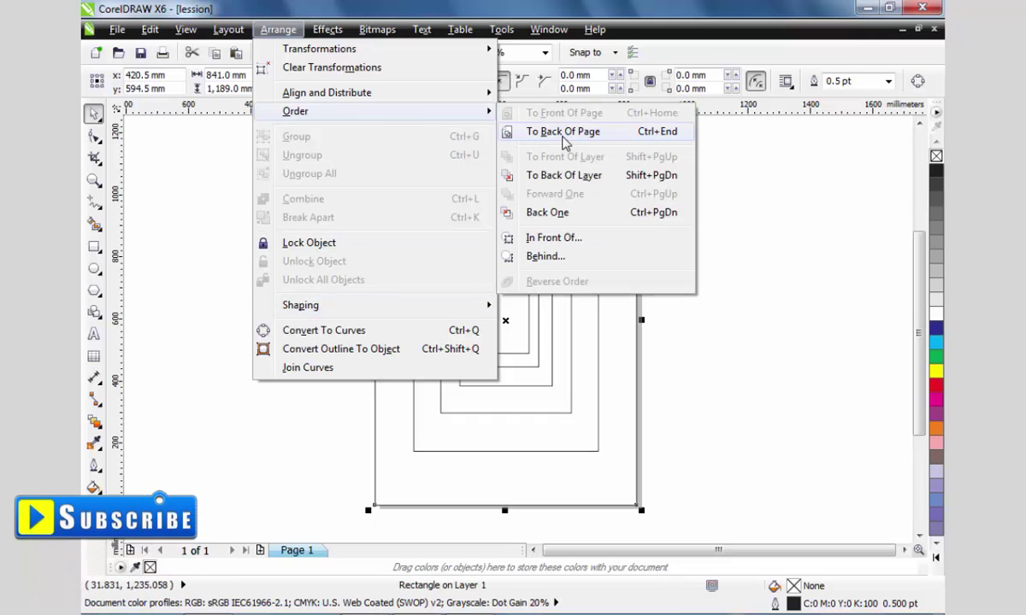
left_click(563, 134)
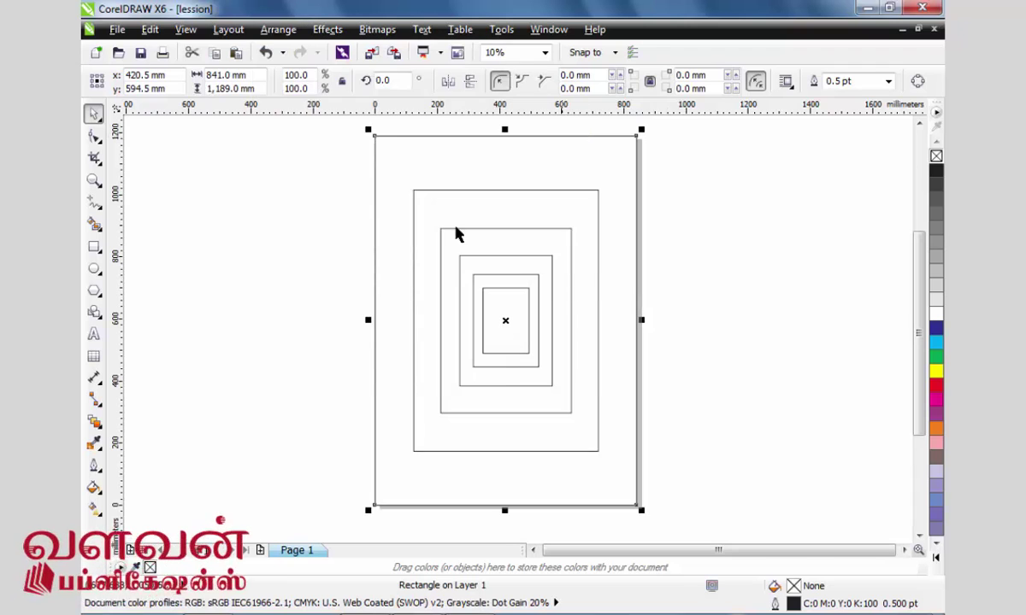
Check the new stacking order by selecting the A0-sized and A1-sized rectangles individually, ending with nothing selected.
left_click(407, 200)
left_click(401, 178)
left_click(380, 167)
left_click(334, 204)
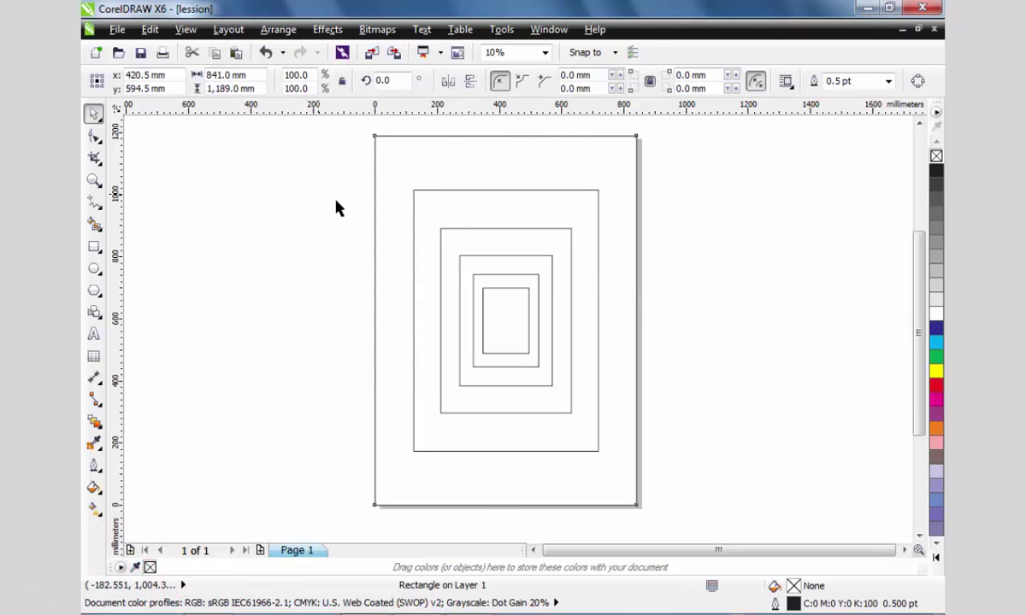
left_click(419, 195)
left_click(490, 238)
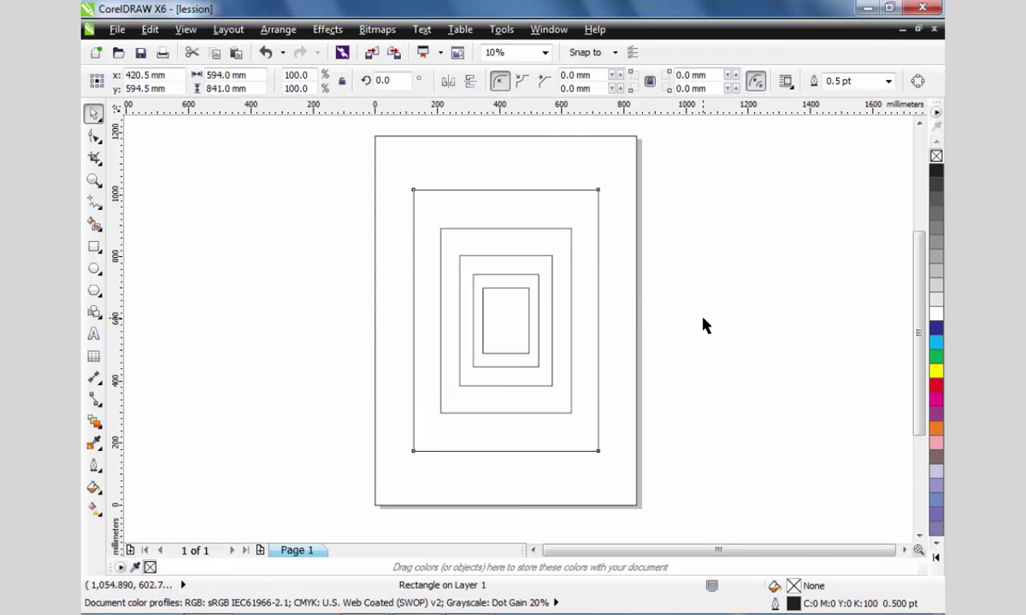
left_click(665, 291)
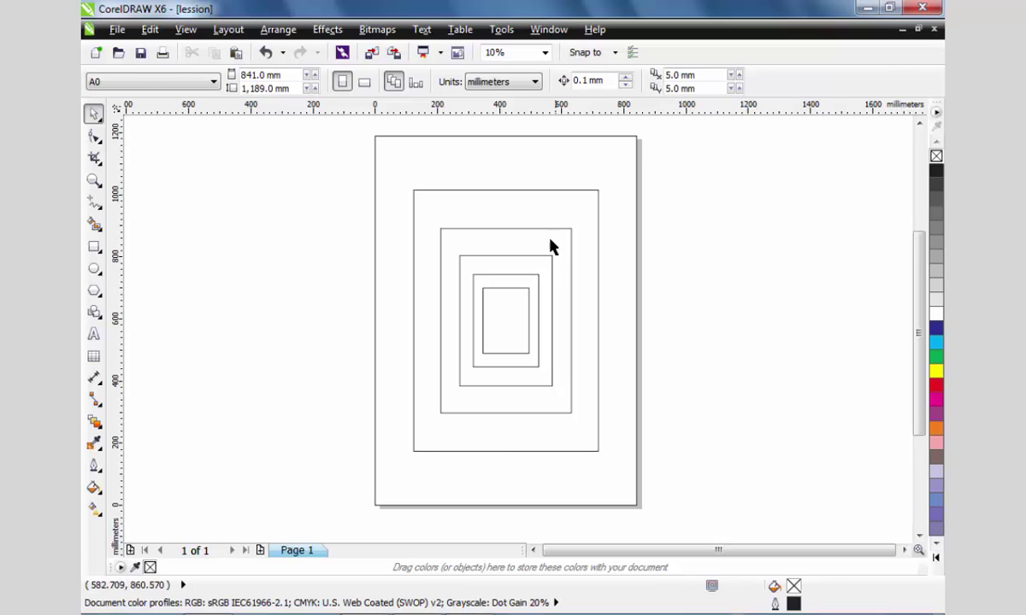
Select the A1-sized and A0-sized rectangles alternately to compare their widths and heights.
left_click(513, 196)
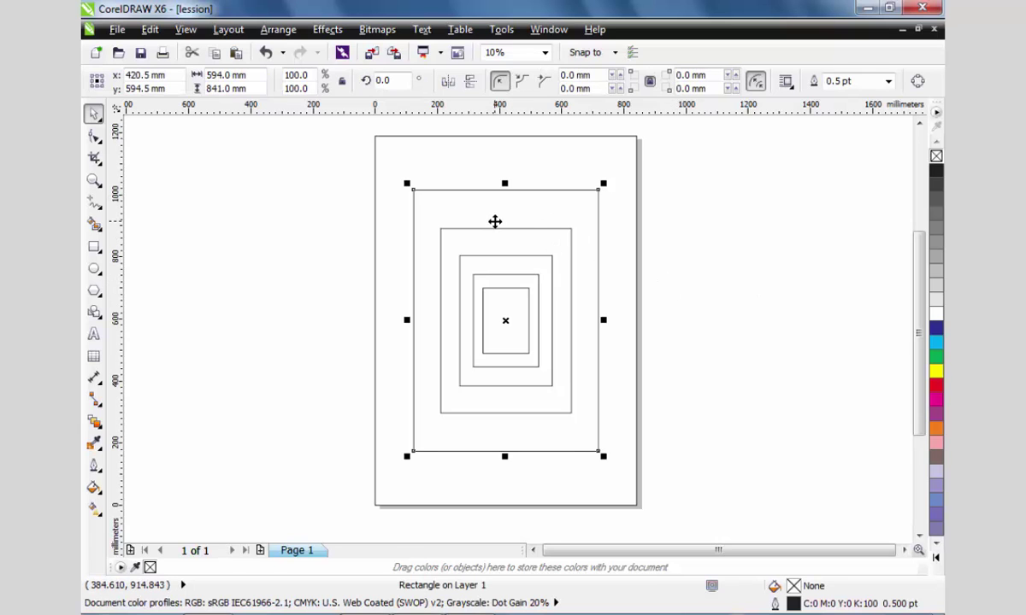
left_click(387, 177)
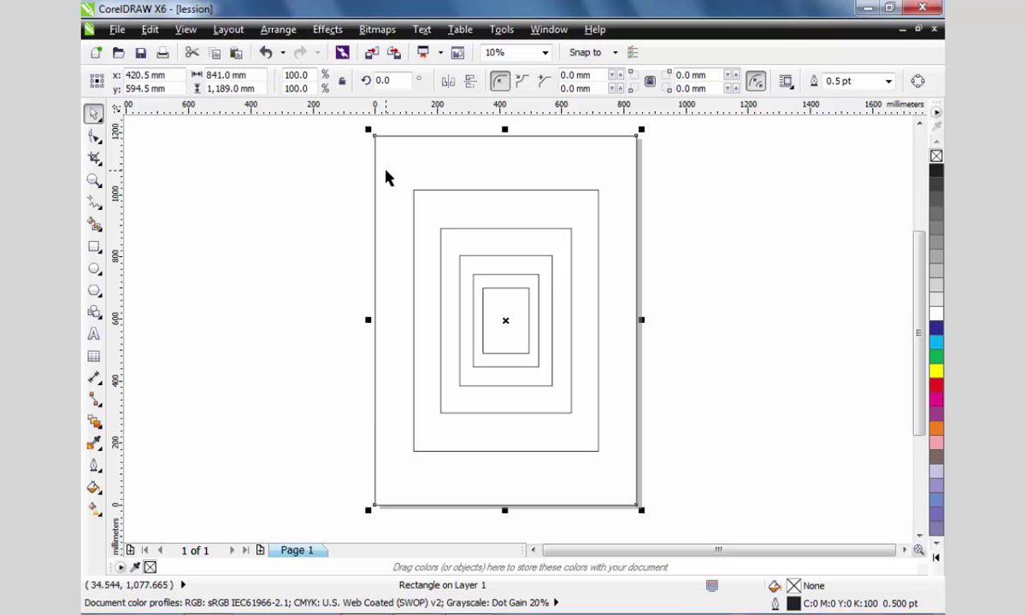
left_click(422, 202)
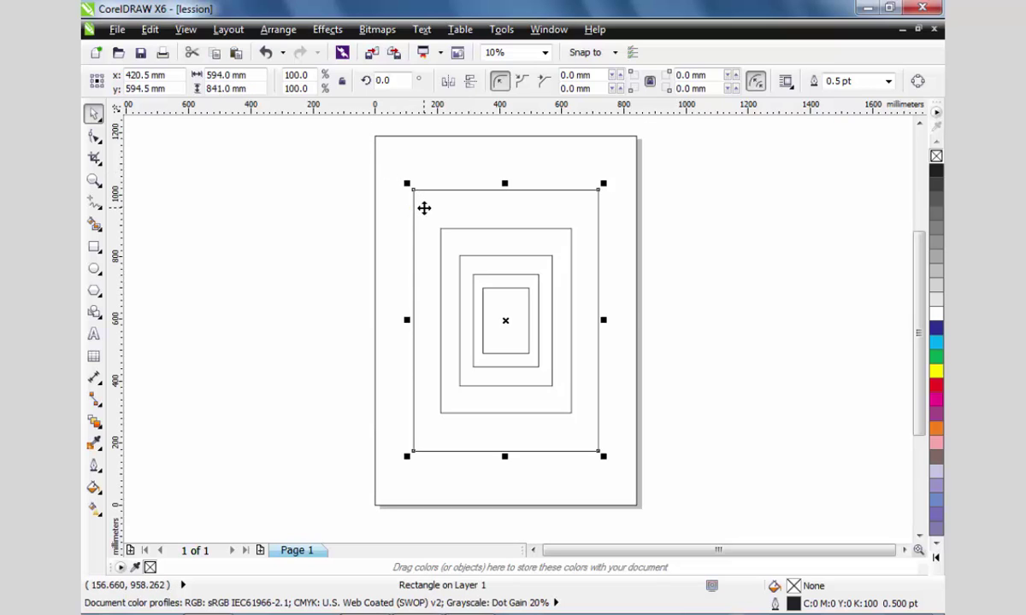
left_click(425, 164)
Rotate the A1-sized rectangle by 90° and fit it into the lower half of the A0 page.
left_click(426, 205)
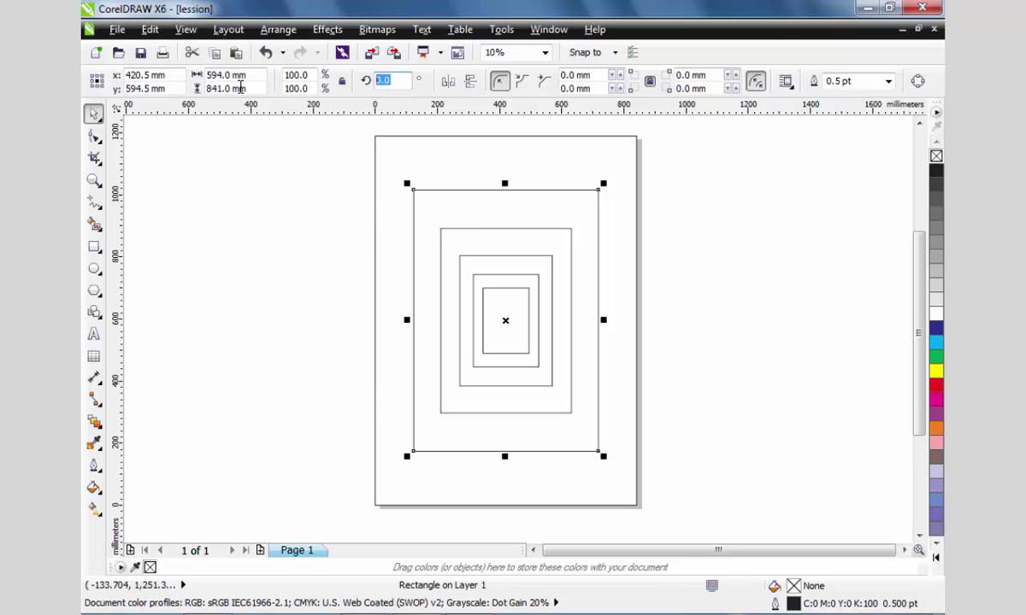
key("Return")
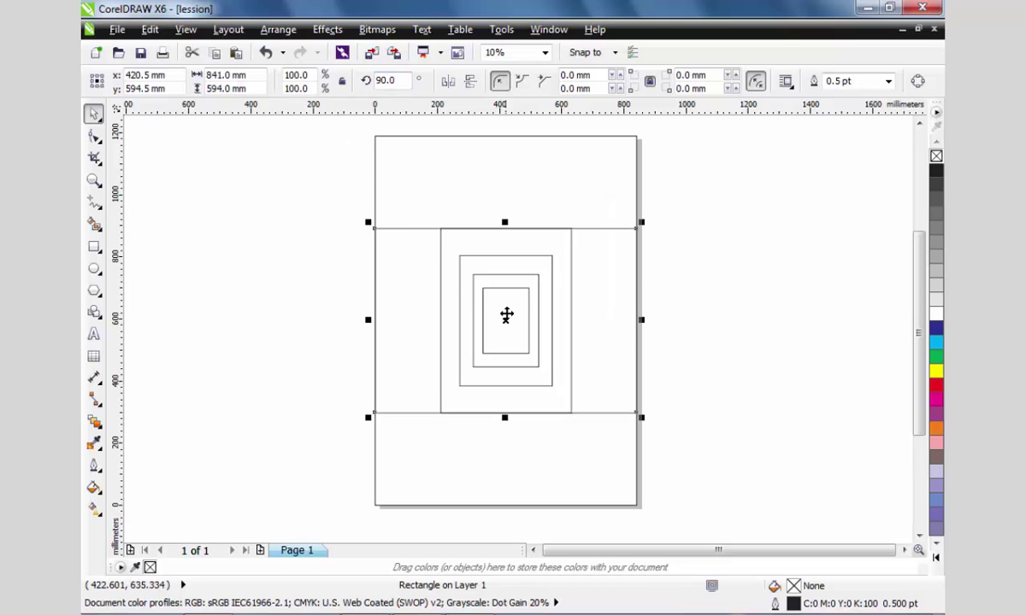
left_click_drag(506, 315, 488, 412)
left_click(384, 388)
left_click(389, 320)
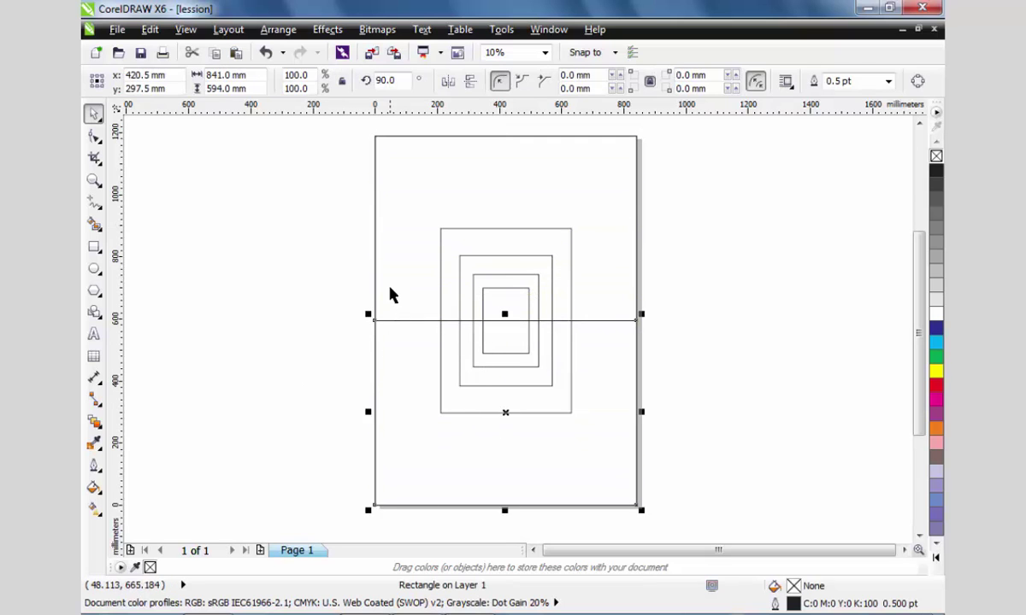
Duplicate the rotated A1 rectangle into the page's upper half and move both A1 rectangles off the page, just to its left.
left_click(389, 295, "shift")
left_click_drag(389, 289, 133, 282)
scroll(414, 323, "down", 2)
left_click(593, 439)
key("z")
left_click_drag(607, 429, 170, 184)
left_click(414, 403)
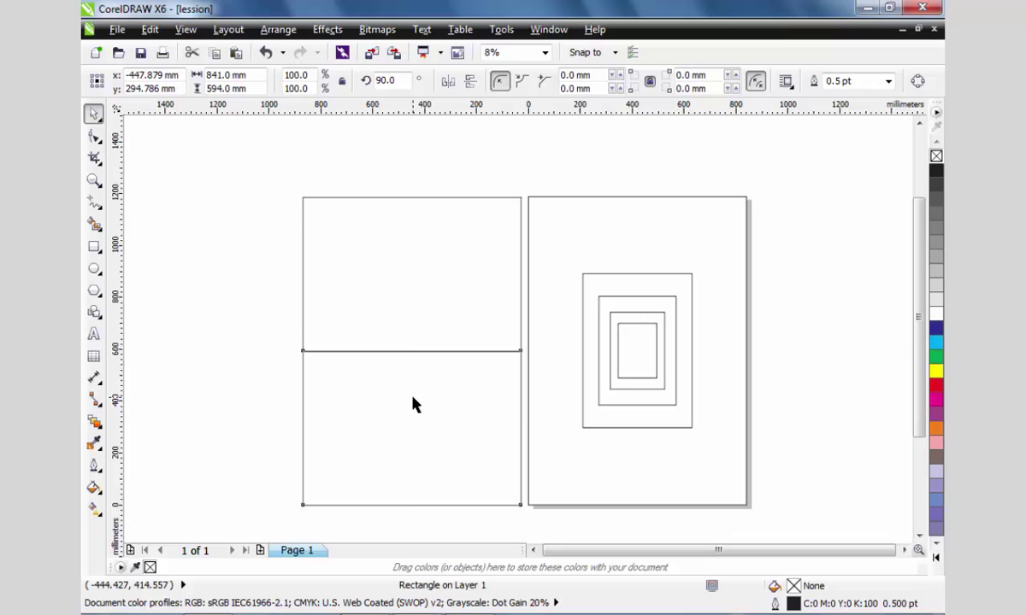
Compare the two stacked A1 rectangles with the A0 rectangle by selecting each in turn, ending with nothing selected.
left_click(454, 325)
left_click(490, 389)
left_click(598, 249)
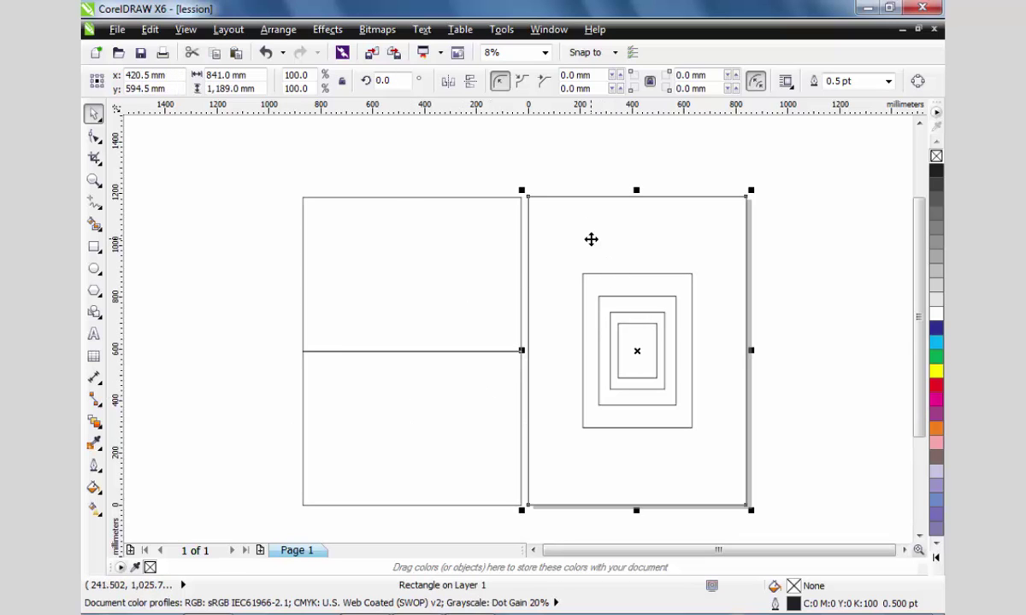
left_click(592, 160)
left_click(596, 219)
left_click(469, 245)
left_click(449, 351)
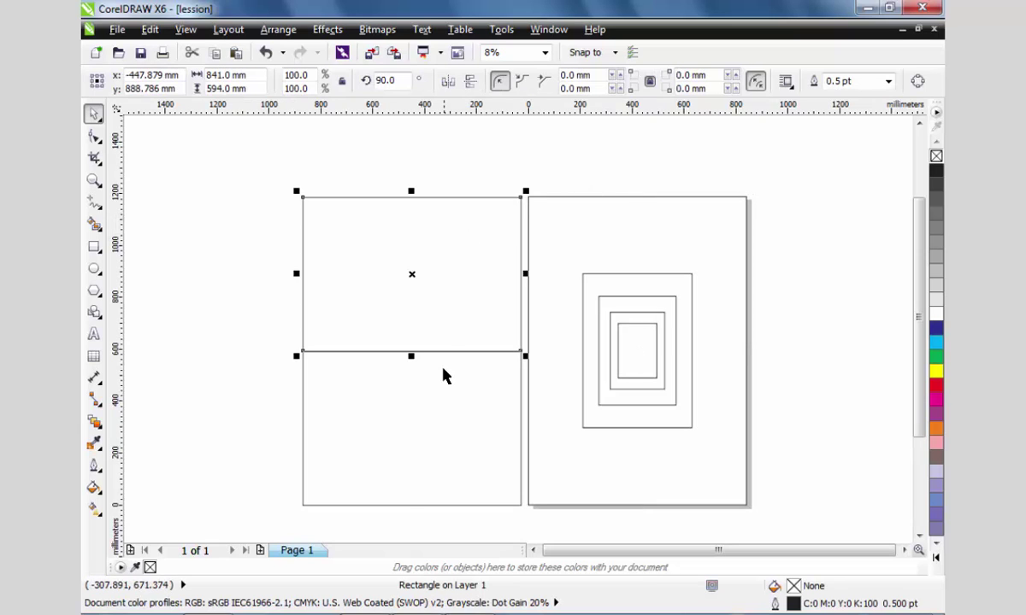
left_click(450, 394)
left_click(449, 344)
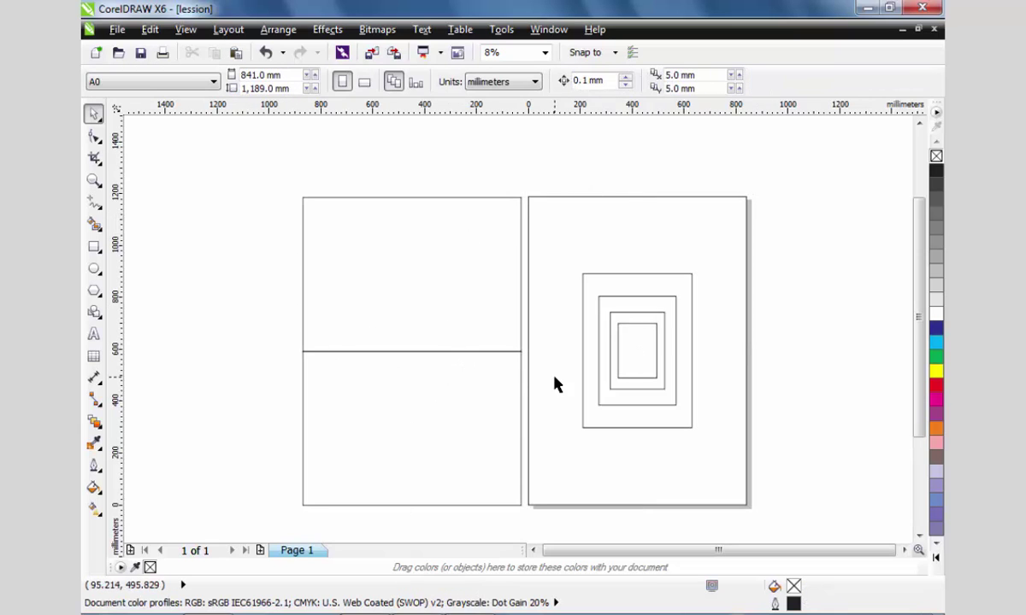
Move the A2-sized and A3-sized rectangles out of the nest into the empty space right of the page.
scroll(557, 384, "down", 2)
key("z")
left_click(646, 416)
key("space")
left_click(463, 212)
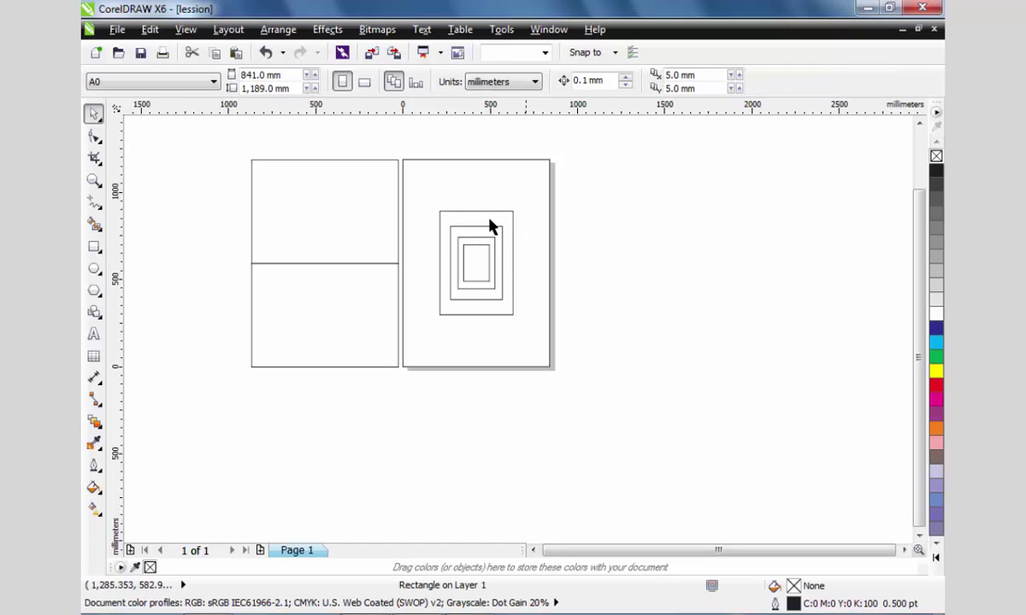
left_click_drag(477, 240, 683, 212)
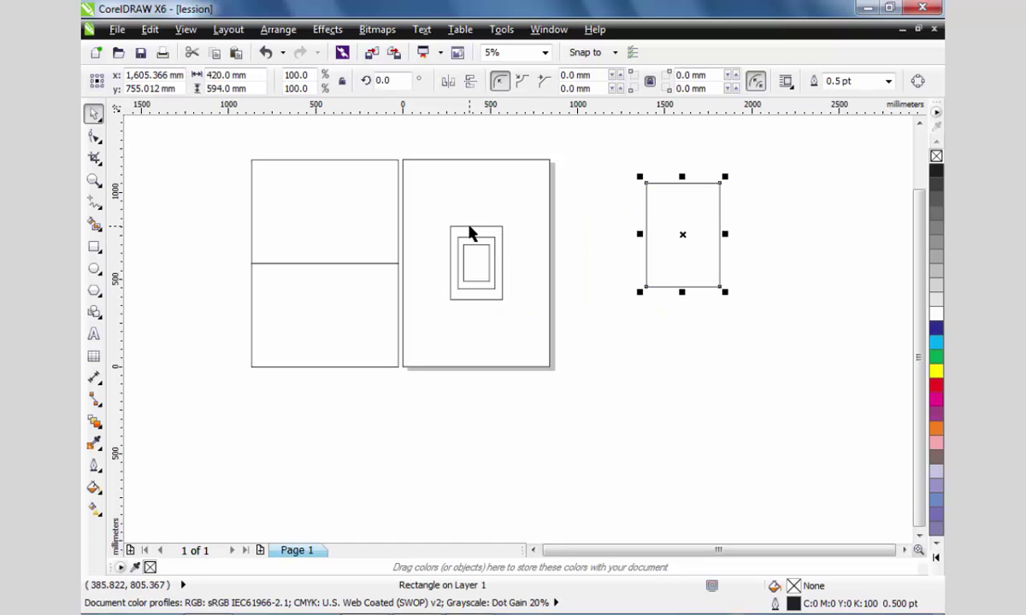
left_click_drag(476, 235, 629, 245)
Rotate the A3-sized rectangle overlapping the A2-sized one by 90°.
left_click(692, 218)
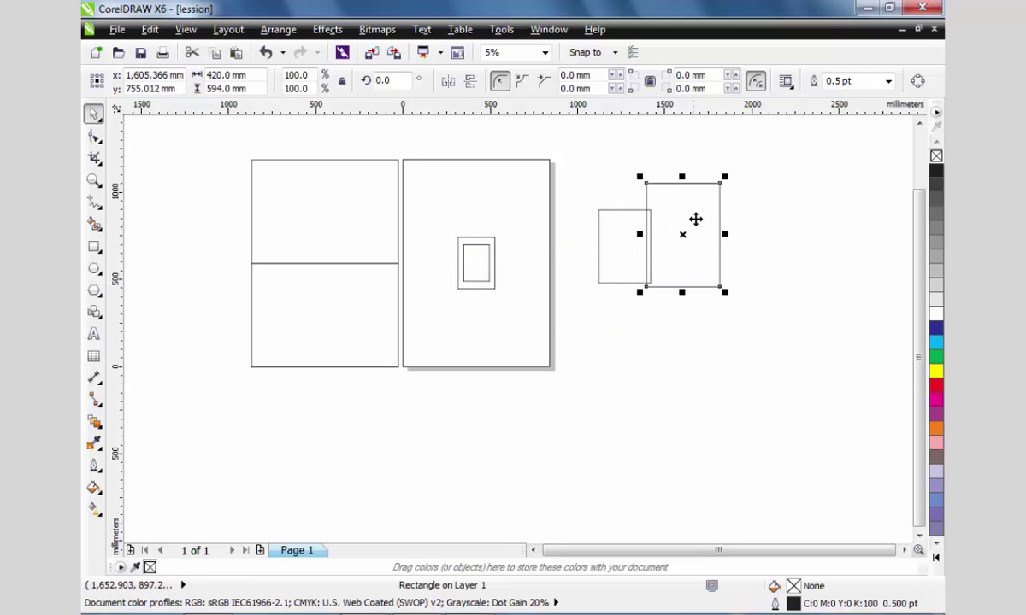
left_click(647, 248)
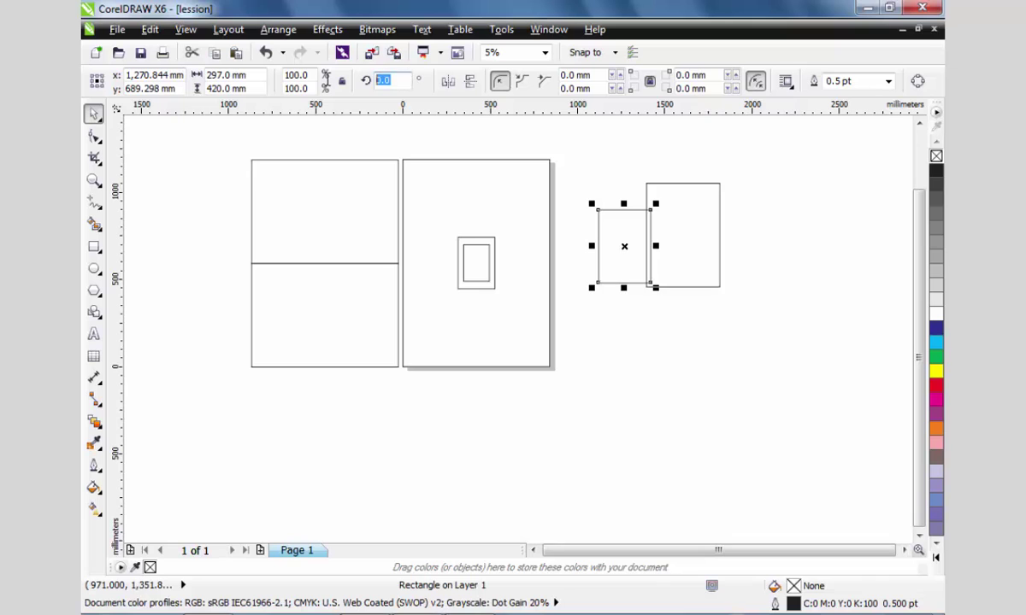
type("90")
key("Return")
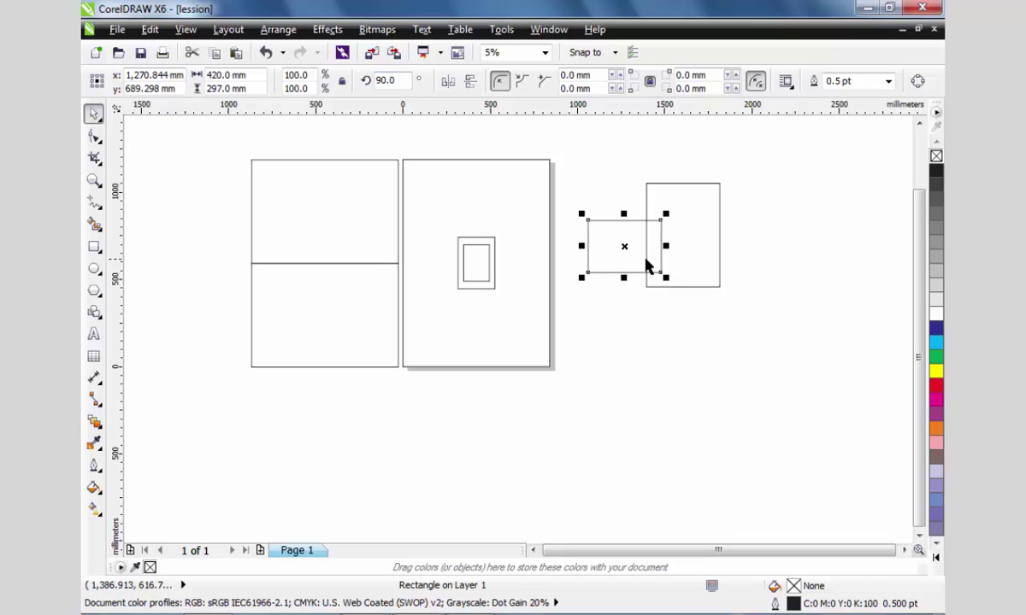
Fit the rotated A3 rectangle into the lower half of the A2 rectangle and set an A3 duplicate apart from the pair.
left_click_drag(645, 260, 683, 260)
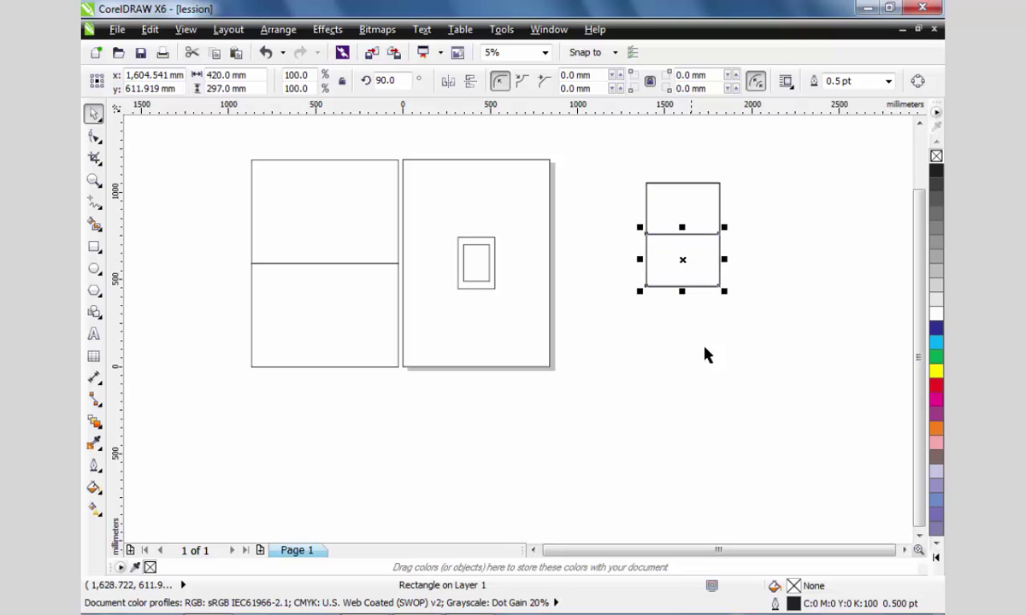
left_click(691, 268)
left_click_drag(632, 170, 745, 233)
Move the A4-sized and A5-sized rectangles off the page into the empty space on its right.
left_click(488, 275)
left_click(481, 265)
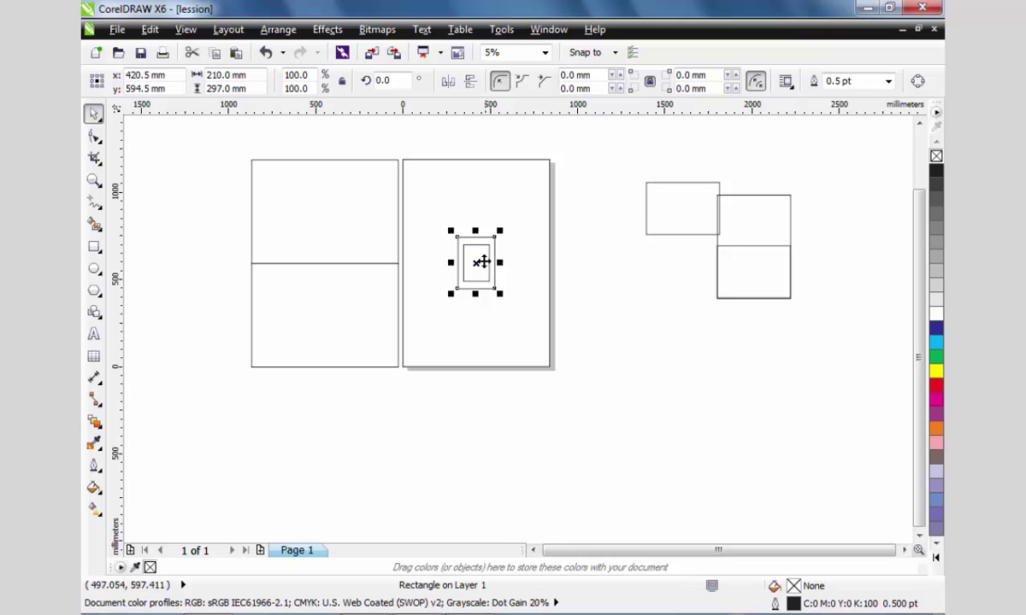
left_click_drag(481, 261, 632, 306)
left_click_drag(477, 282, 606, 389)
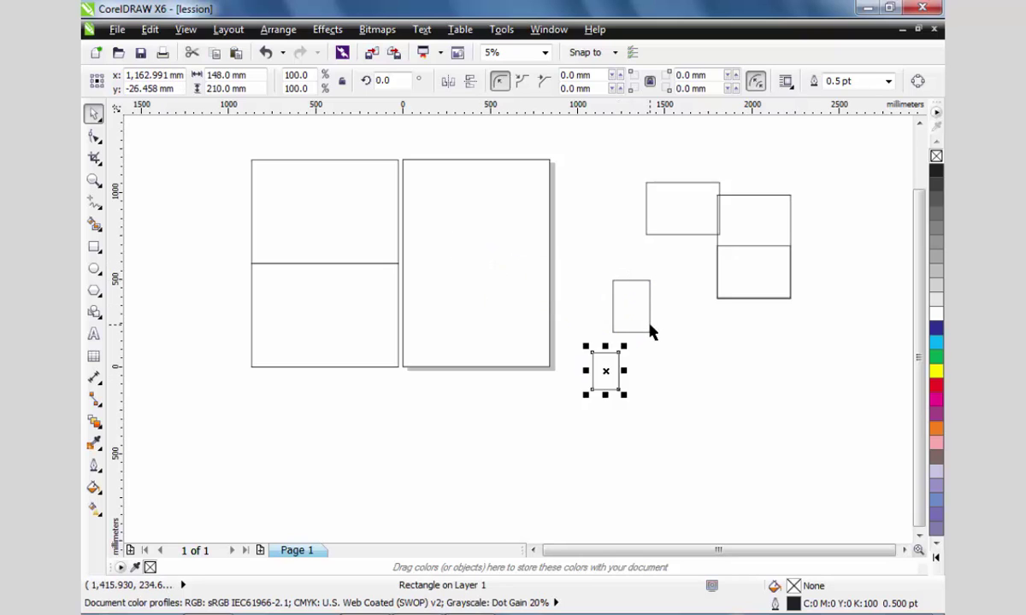
Centre the A5-sized rectangle over the A4-sized one just right of the page and rotate the A5 rectangle by 90°.
left_click(648, 329)
left_click_drag(631, 308, 607, 293)
left_click_drag(606, 373, 604, 282)
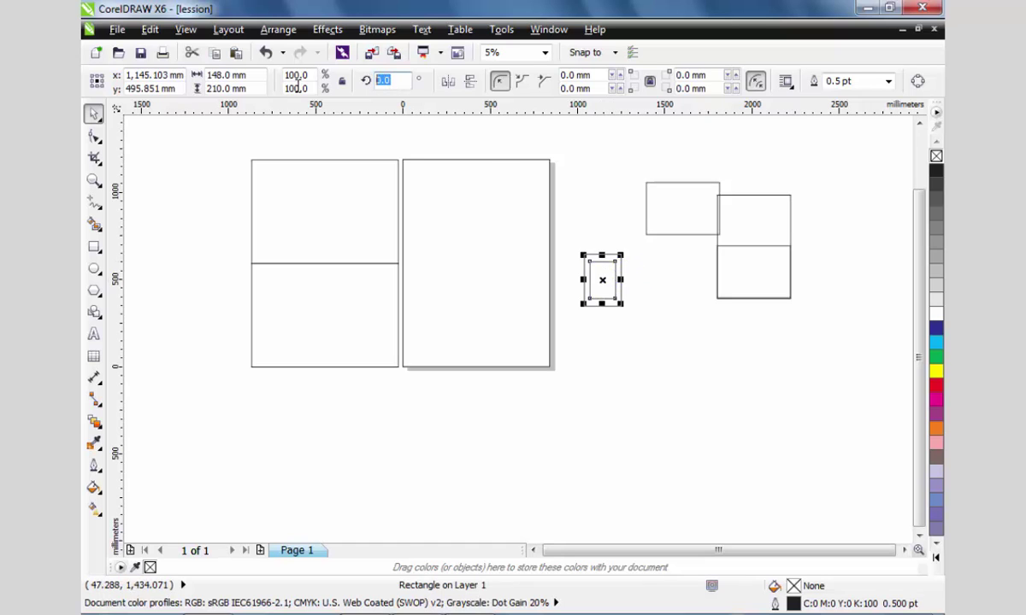
type("90")
key("Return")
Align the rotated A5 rectangle with the lower half of the A4 rectangle.
key("z")
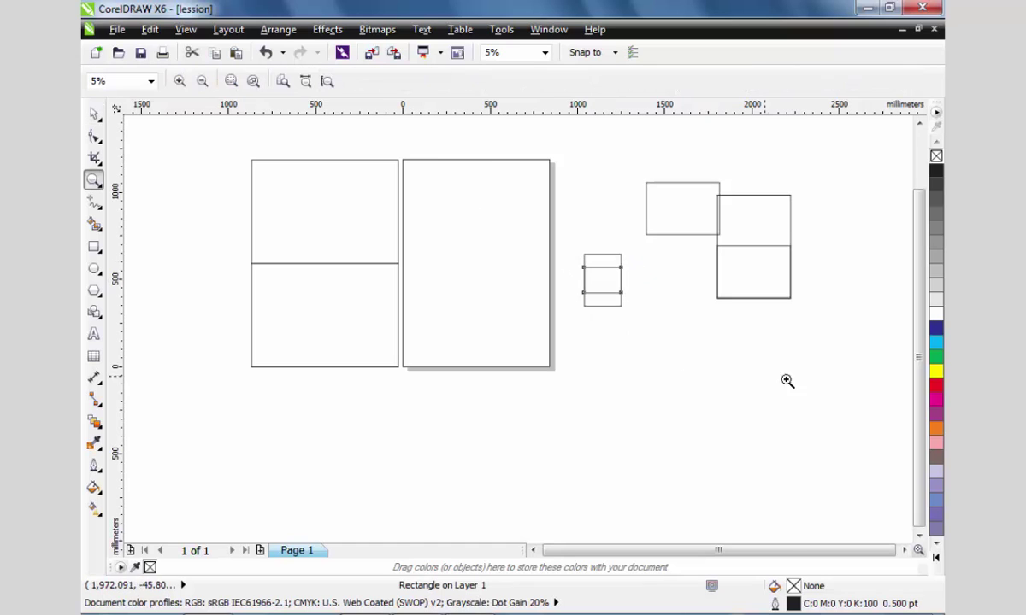
left_click_drag(789, 378, 534, 193)
key("space")
left_click_drag(389, 320, 389, 353)
left_click(509, 385)
Move the A4 rectangle together with one A5 rectangle down and to the right, leaving an A5 duplicate apart.
scroll(515, 411, "down", 3)
key("z")
left_click_drag(664, 429, 214, 272)
key("space")
left_click(606, 362)
left_click(599, 369, "shift")
left_click_drag(593, 374, 672, 409)
Move the separate A3 rectangle up and away from the A2 rectangle, leaving nothing selected.
left_click(692, 300)
left_click_drag(691, 300, 669, 254)
left_click(708, 333)
left_click(708, 335, "shift")
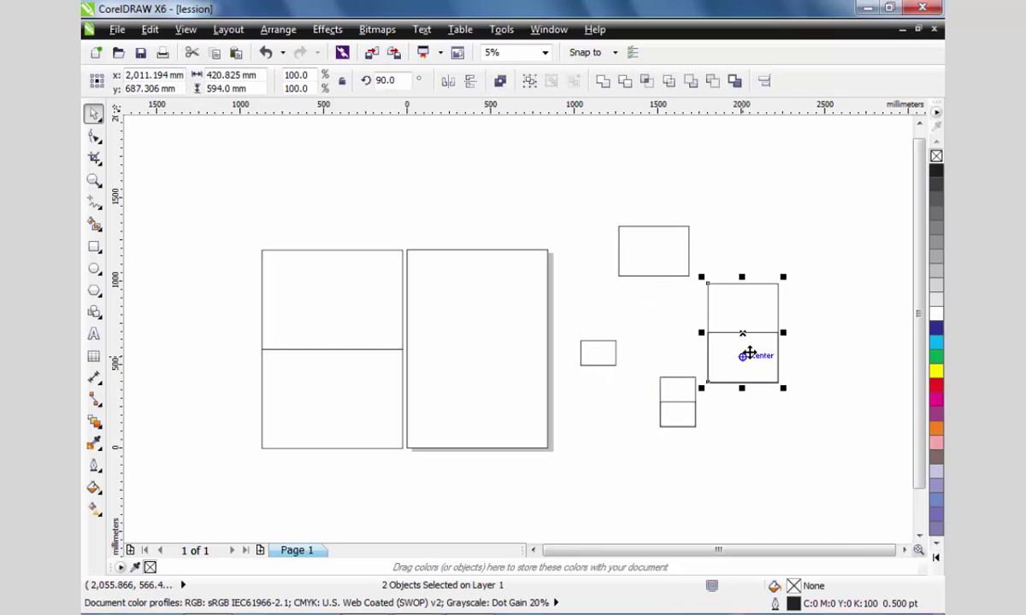
left_click(822, 382)
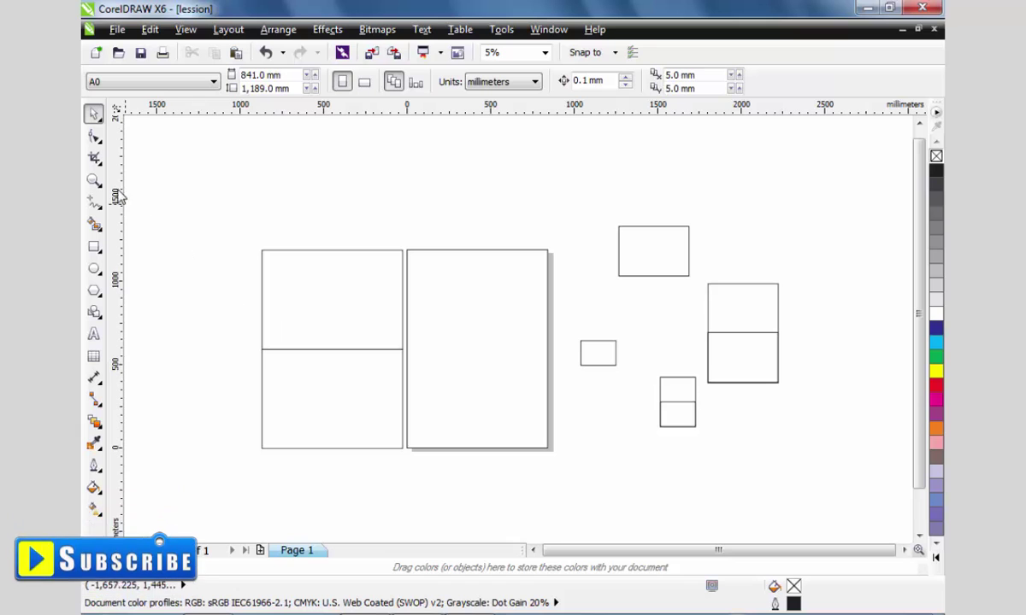
Add an artistic text label "A0" in Arial above the A0 page and enlarge it to about 842 pt.
left_click(94, 334)
left_click(470, 232)
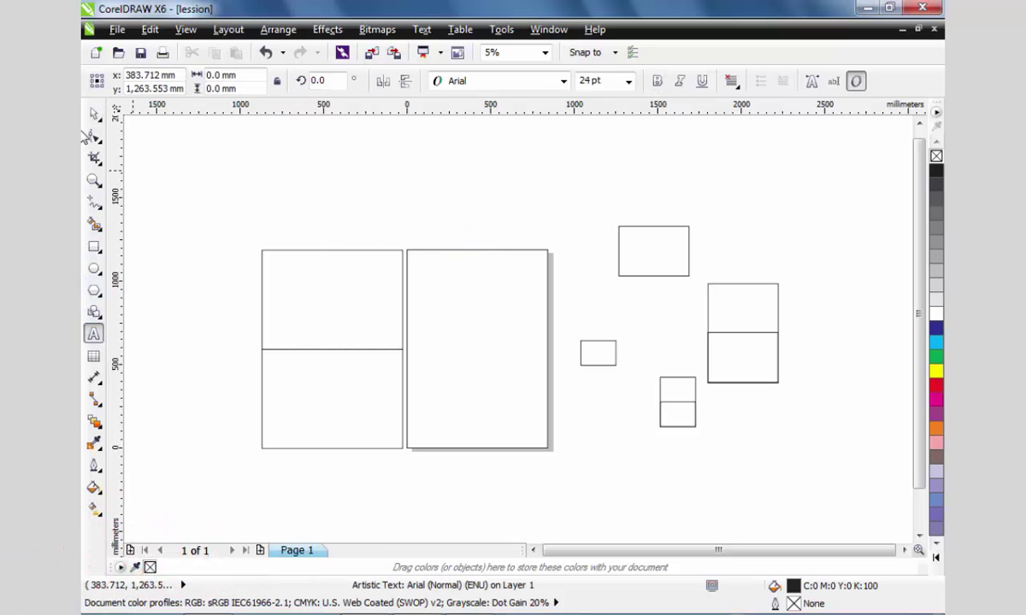
type("ab")
key("ctrl+space")
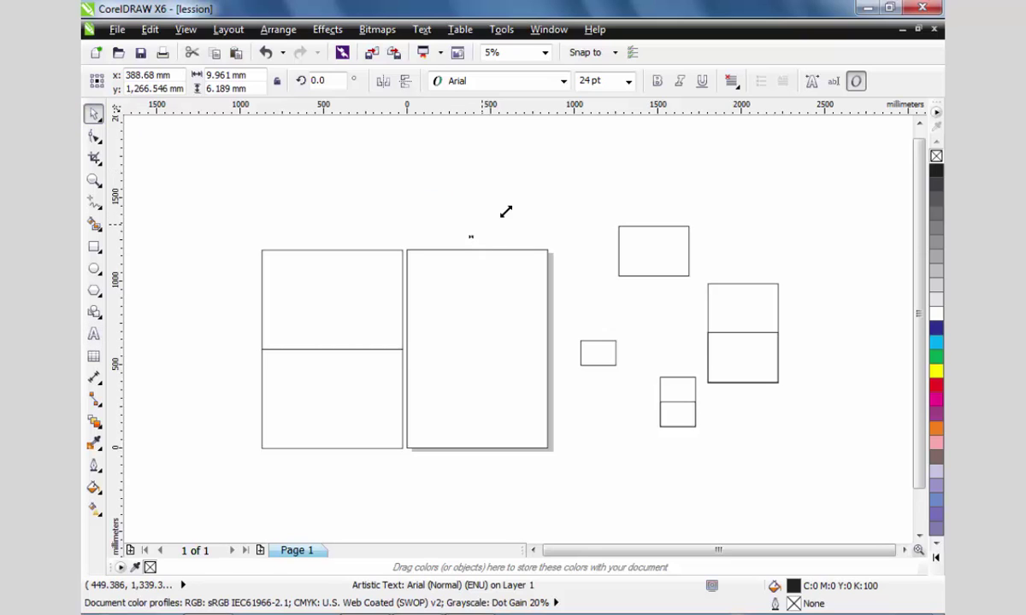
left_click_drag(505, 211, 338, 224)
Duplicate the A0 label as "A1" above the paired A1 rectangles and place another A1 copy above the separate A3 rectangle.
left_click_drag(340, 227, 412, 227)
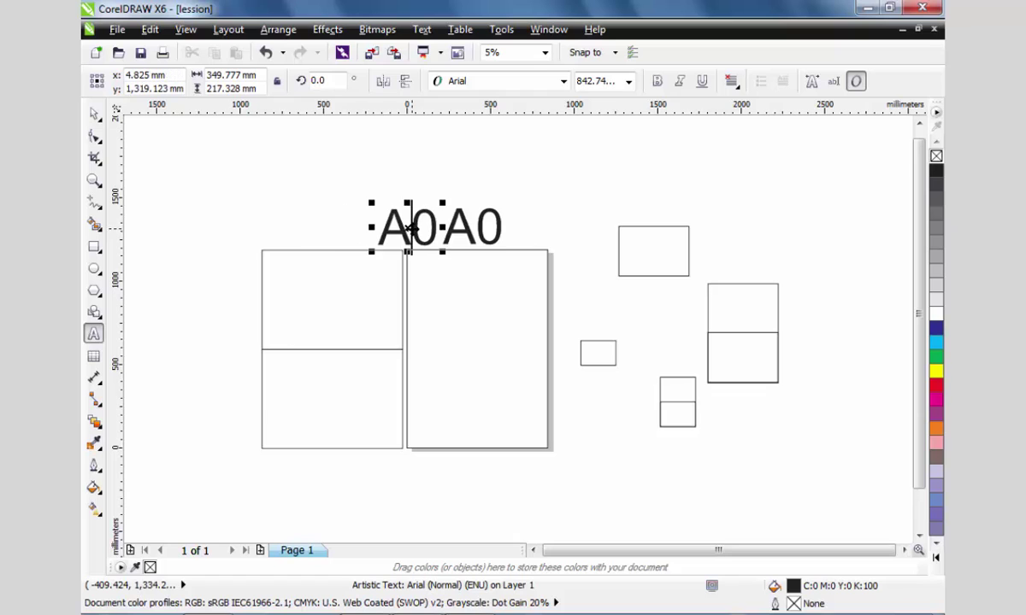
key("shift+Right")
type("1")
key("ctrl+space")
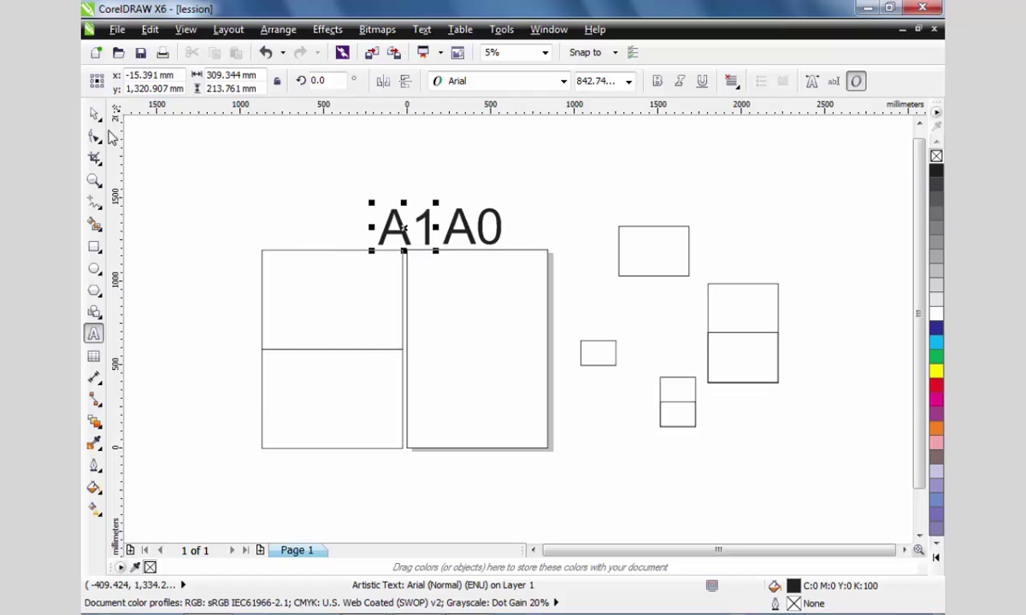
left_click_drag(404, 220, 629, 208)
left_click(653, 217)
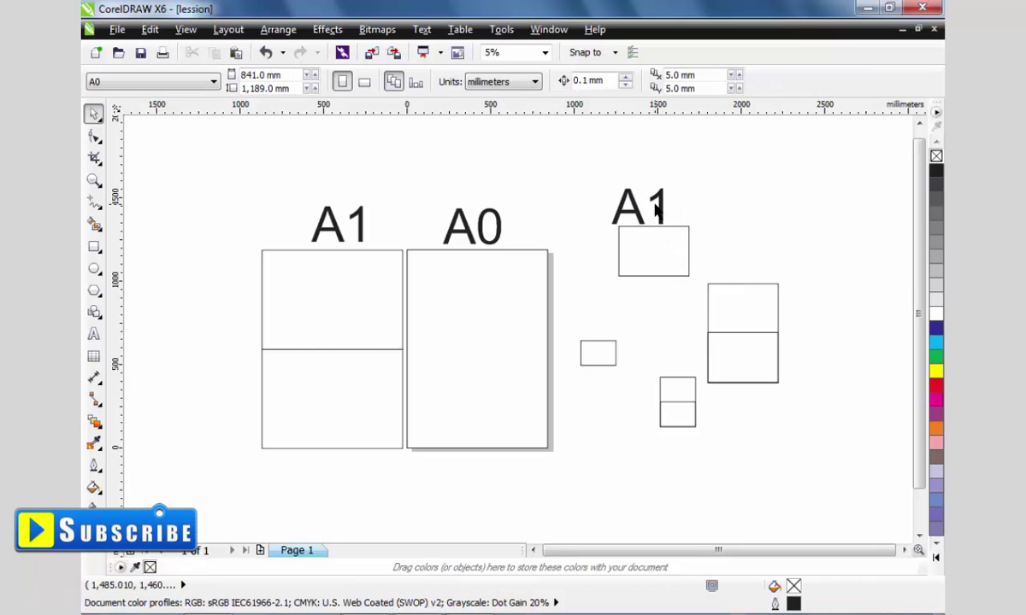
Move the A2 rectangle up on its own and stack the two A3 rectangles directly beneath it.
left_click(749, 318)
left_click(752, 344, "shift")
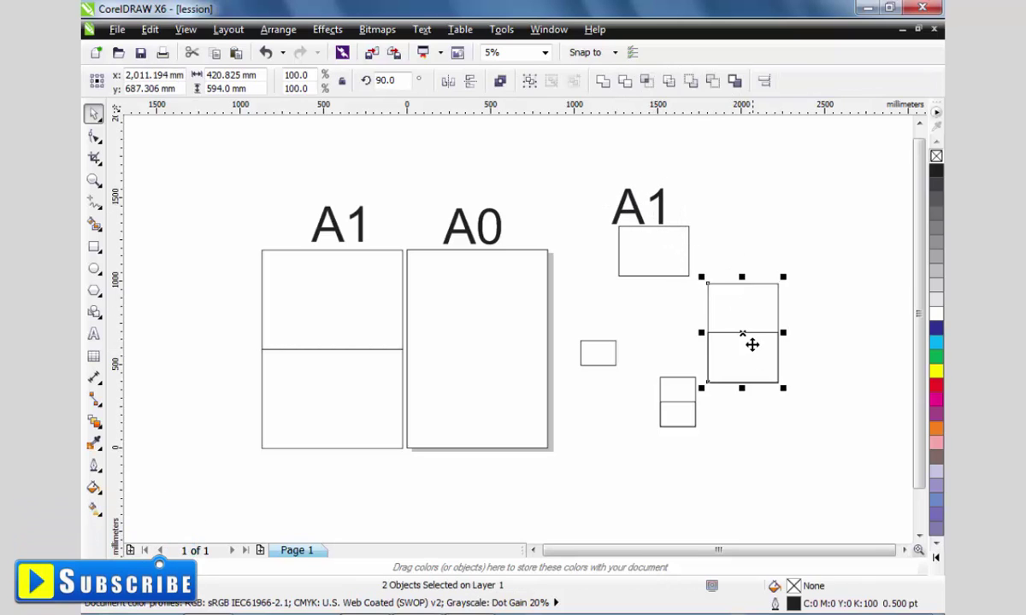
left_click(831, 346)
left_click_drag(753, 315, 758, 237)
left_click_drag(669, 280, 760, 427)
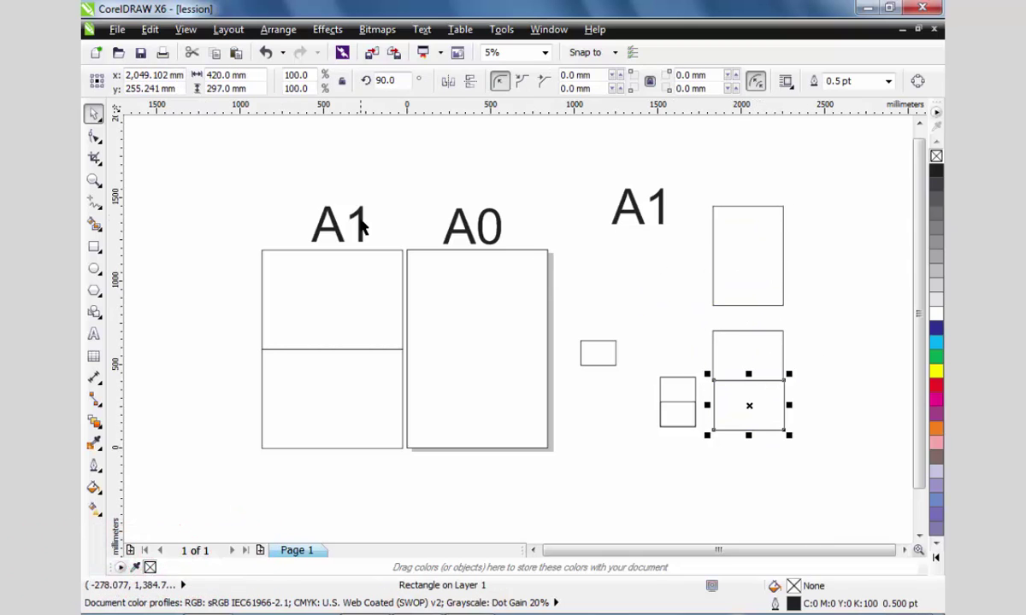
Move the spare A1 label onto the top of the A2 rectangle and change its text to "A2".
left_click_drag(638, 219, 750, 183)
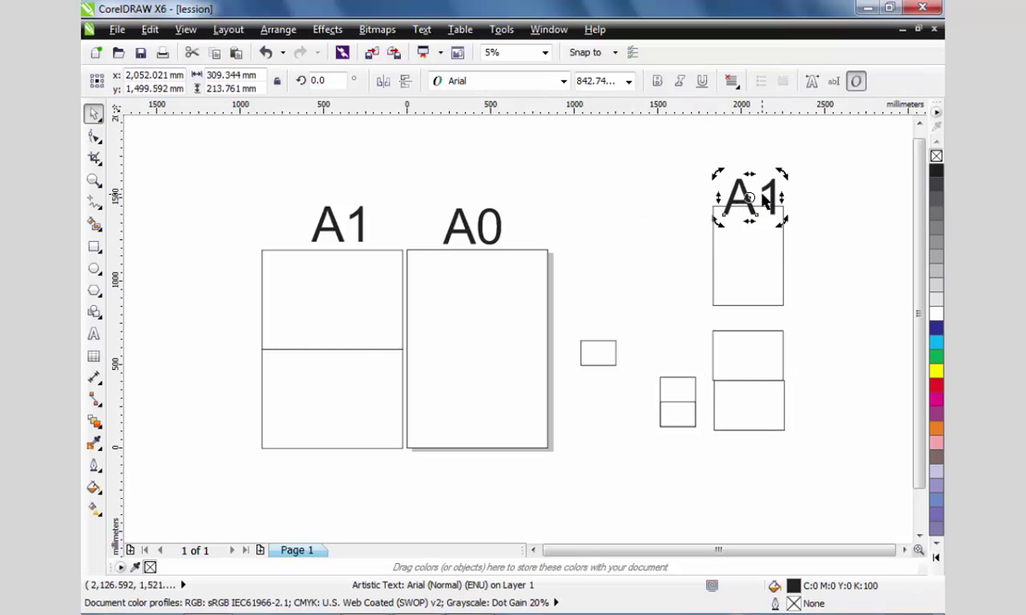
double_click(751, 196)
key("shift+Right")
type("2")
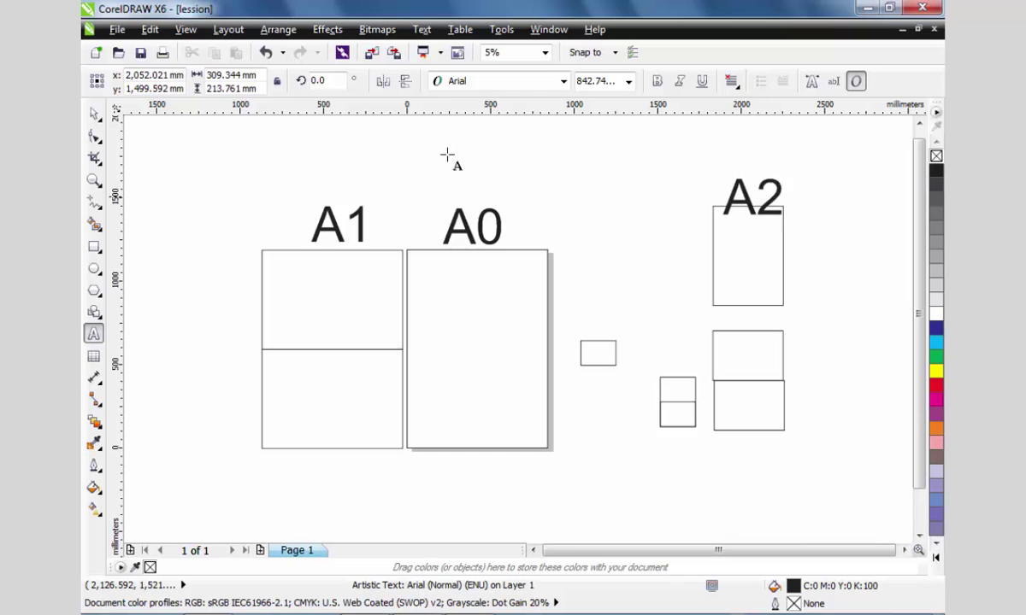
left_click(94, 114)
Duplicate the A2 label onto the stacked A3 rectangles and change the copy's text to "A3".
left_click_drag(756, 203, 755, 372)
double_click(755, 374)
key("shift+Right")
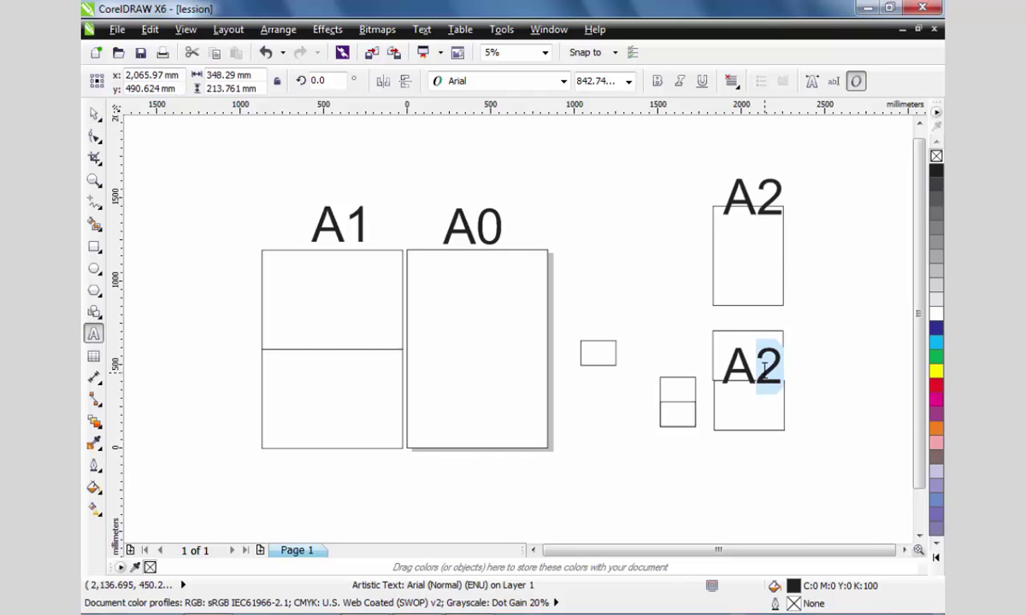
type("3")
key("ctrl+space")
Duplicate the A3 label to the left side of the A4 rectangle and change the copy's text to "A4".
left_click_drag(741, 383, 625, 411)
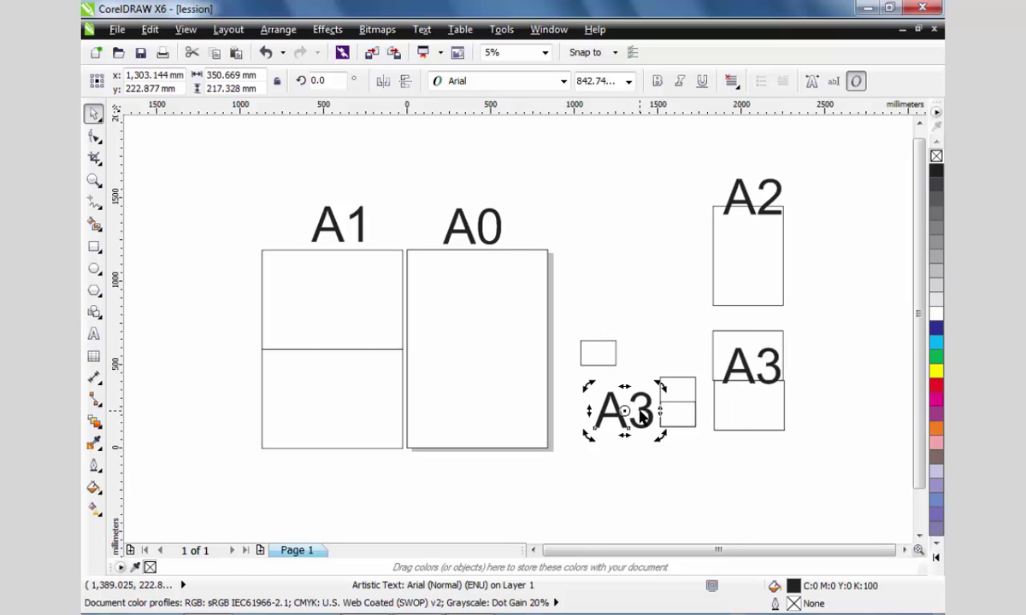
double_click(624, 412)
key("shift+Right")
type("4")
key("ctrl+space")
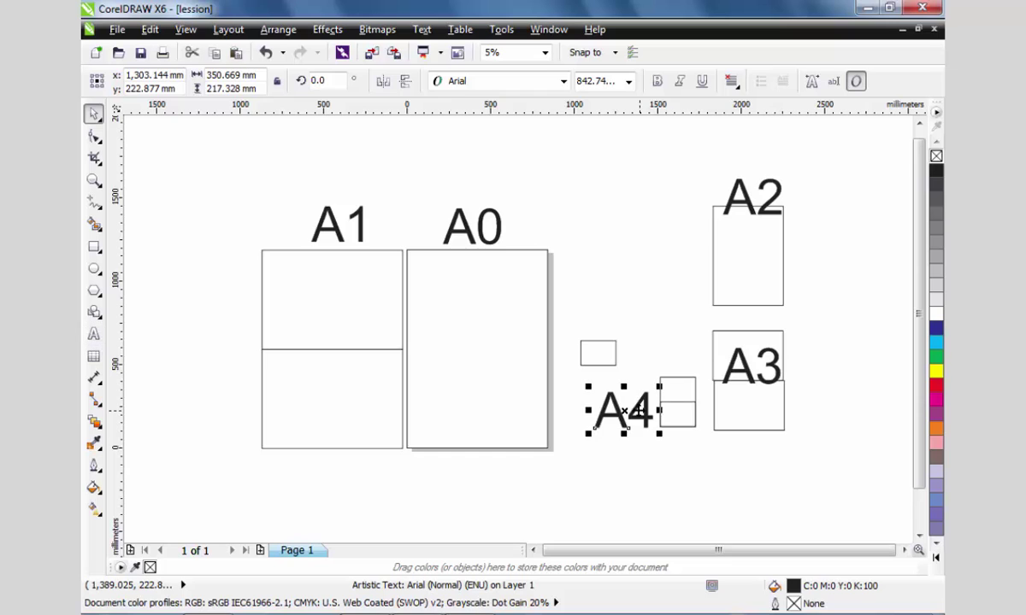
Duplicate the A4 label above the small rectangle beside the A0 page and change the copy's text to "A5".
left_click_drag(621, 410, 609, 313)
double_click(609, 313)
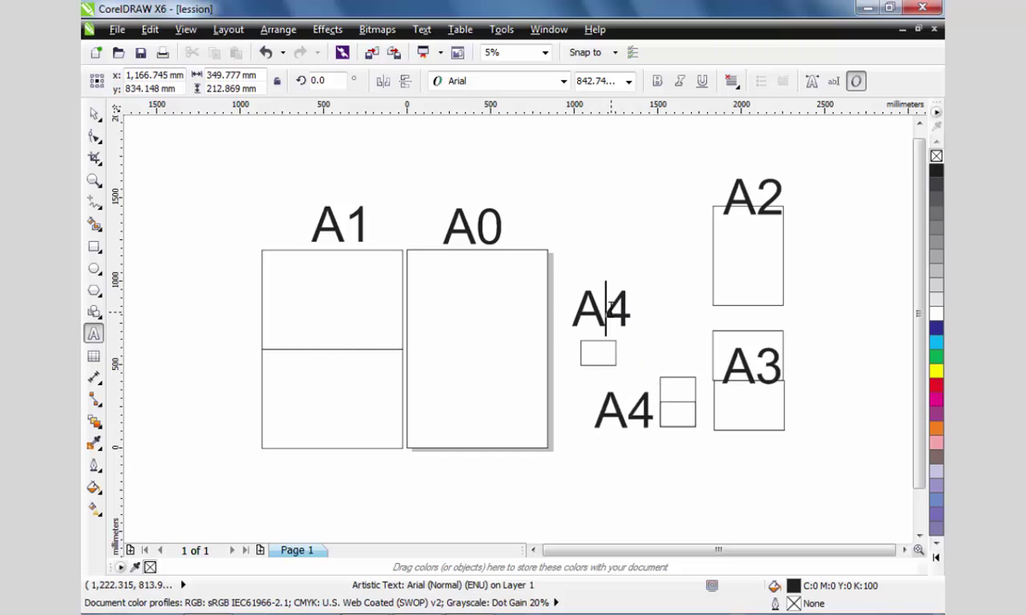
key("shift+Right")
type("5")
key("ctrl+space")
left_click(629, 466)
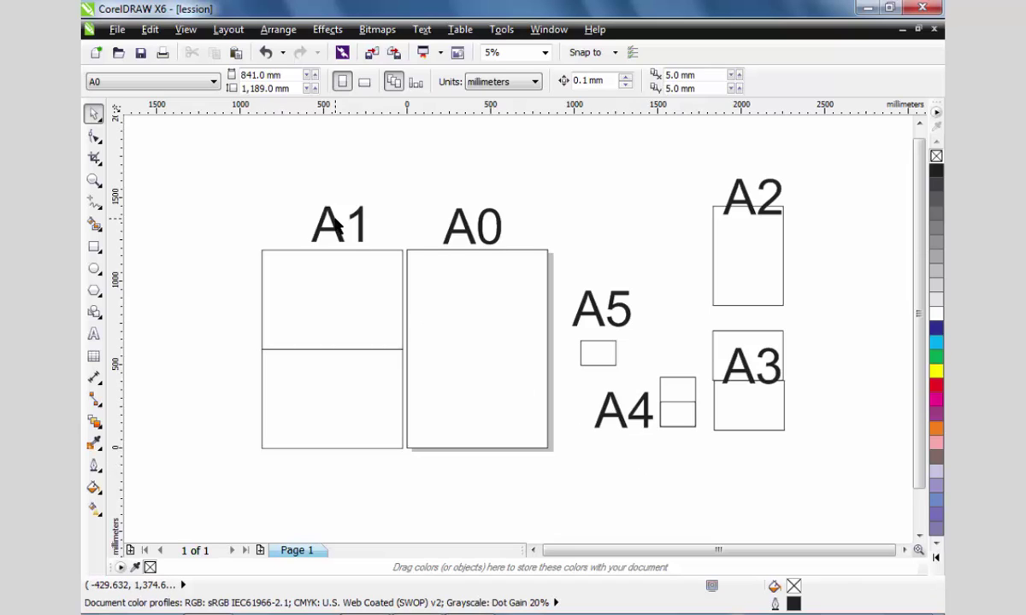
Move the A4 rectangle up, delete the A5-sized rectangle left beneath it, and move the A4 label onto the moved rectangle.
left_click(598, 341)
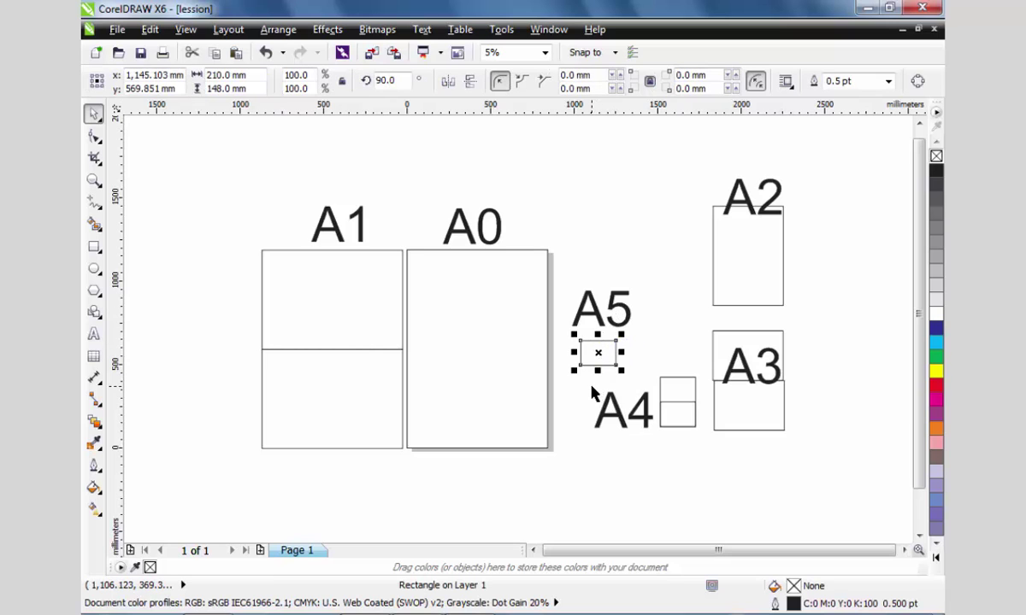
left_click(678, 401)
left_click_drag(678, 401, 671, 322)
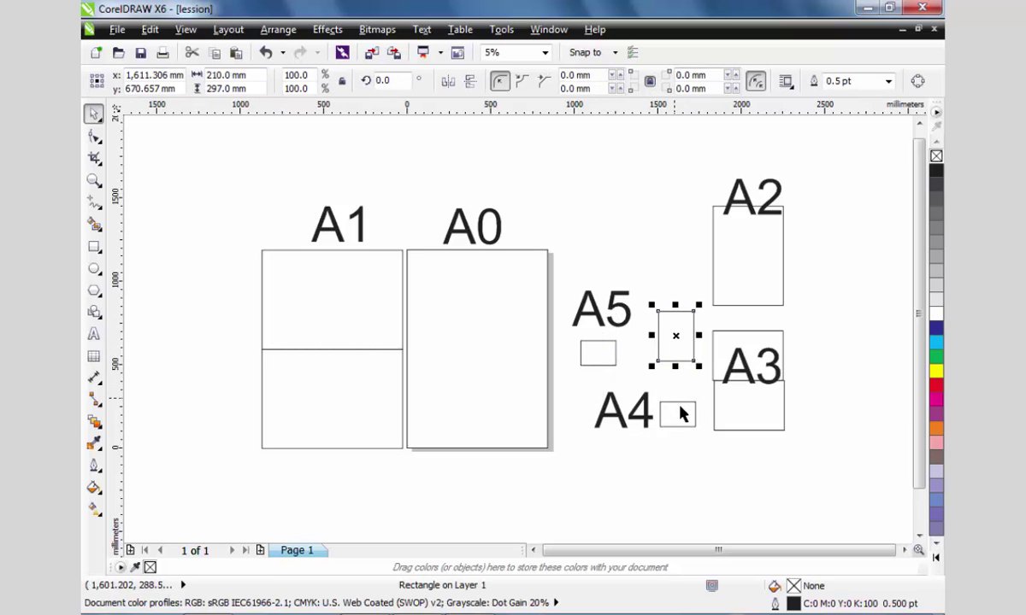
left_click(681, 413)
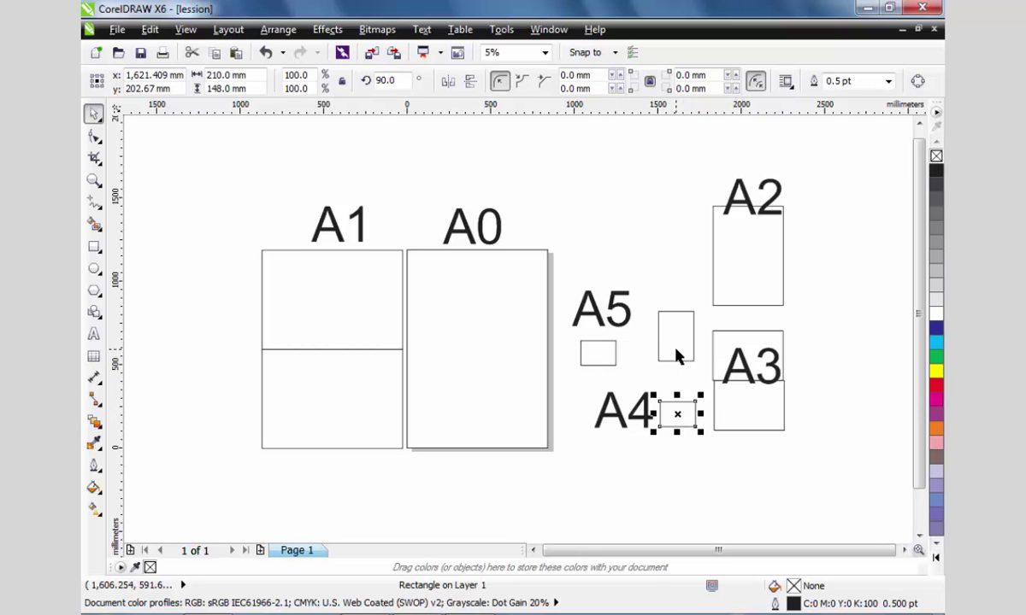
key("Delete")
left_click(643, 412)
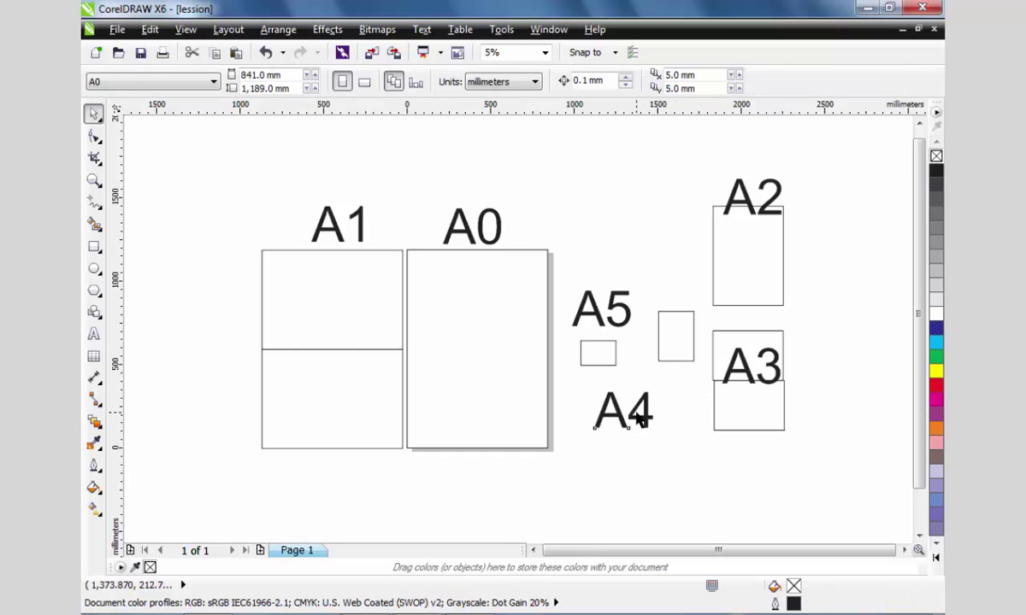
left_click_drag(665, 368, 703, 291)
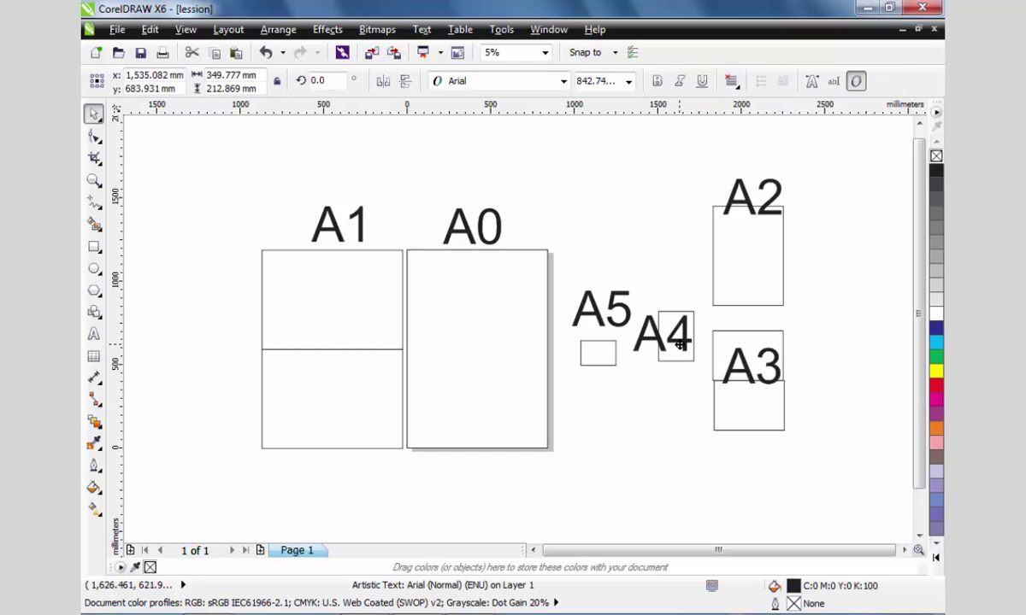
left_click(748, 402)
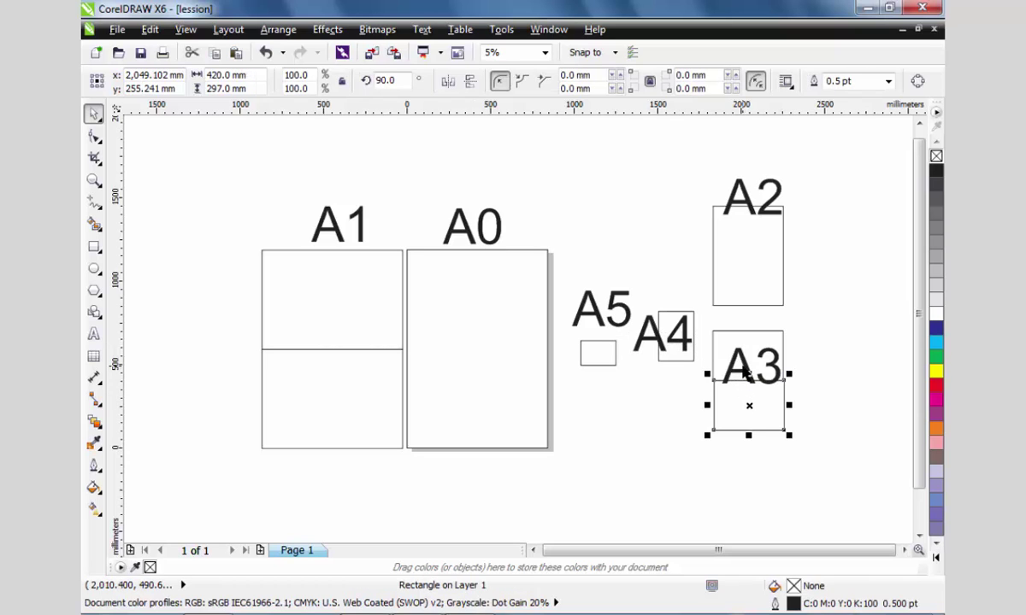
left_click(738, 254)
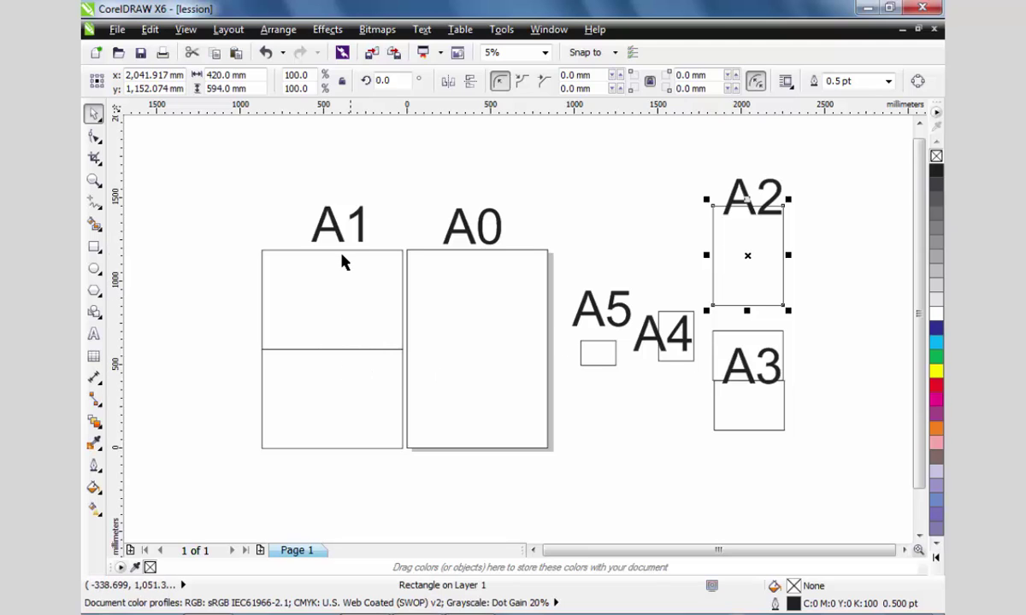
left_click(483, 317)
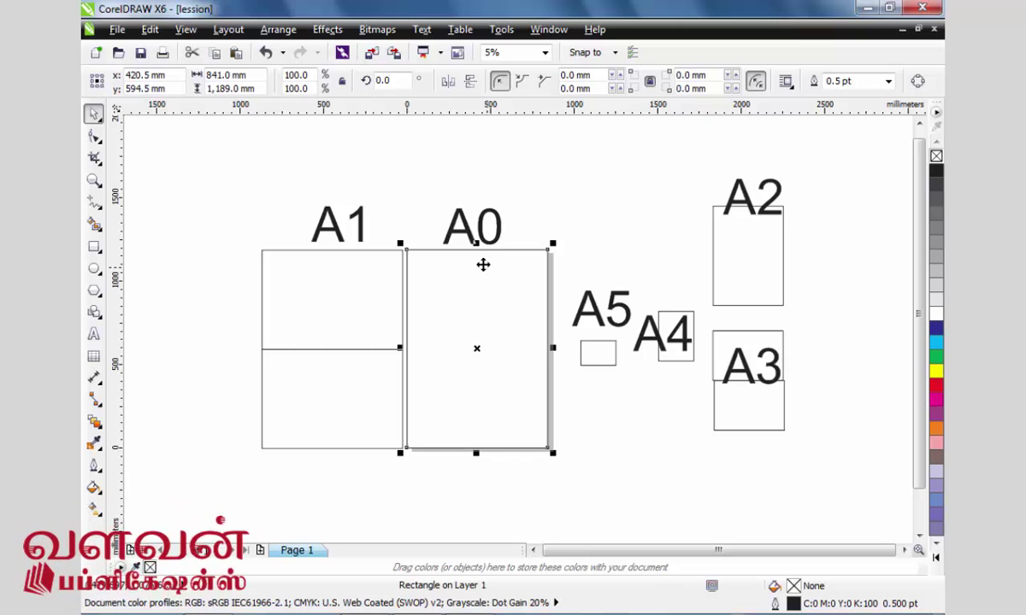
Delete all paper-size rectangles and labels from the drawing.
left_click(465, 195)
left_click_drag(183, 130, 870, 509)
key("Delete")
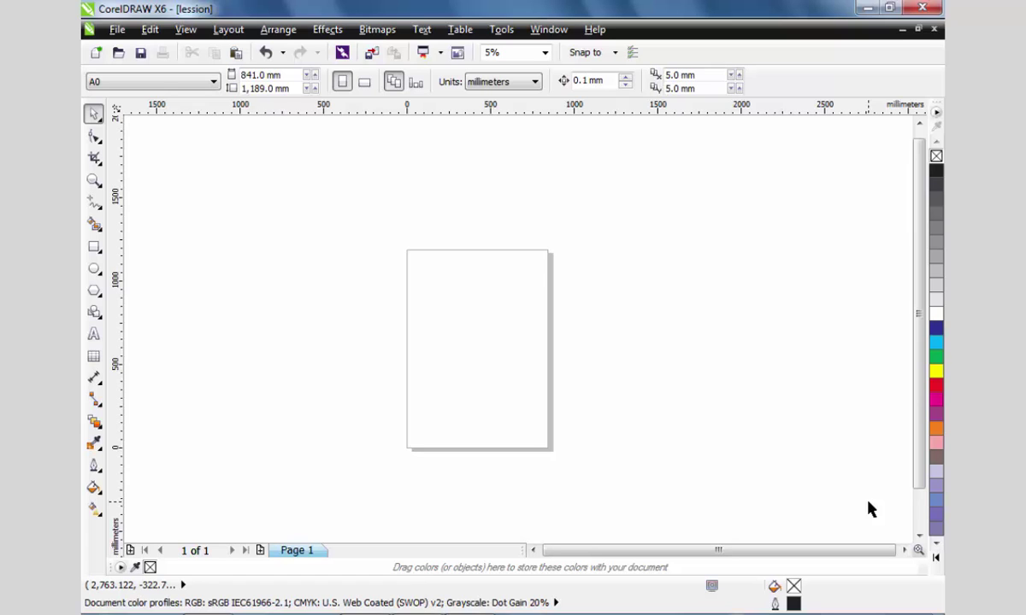
Set the page size to A4 with landscape orientation.
left_click(212, 81)
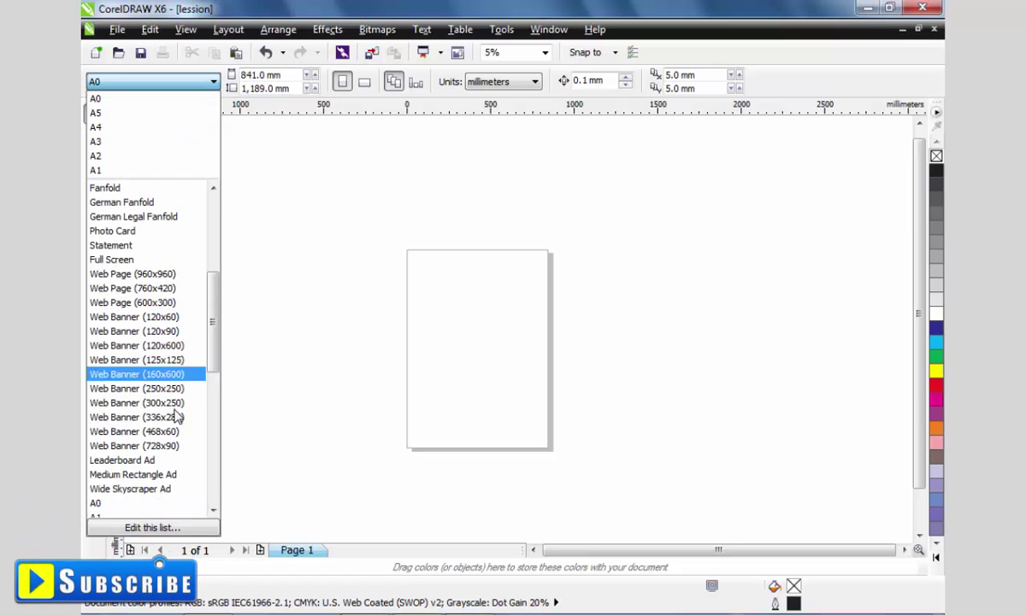
scroll(177, 416, "down", 2)
left_click(156, 476)
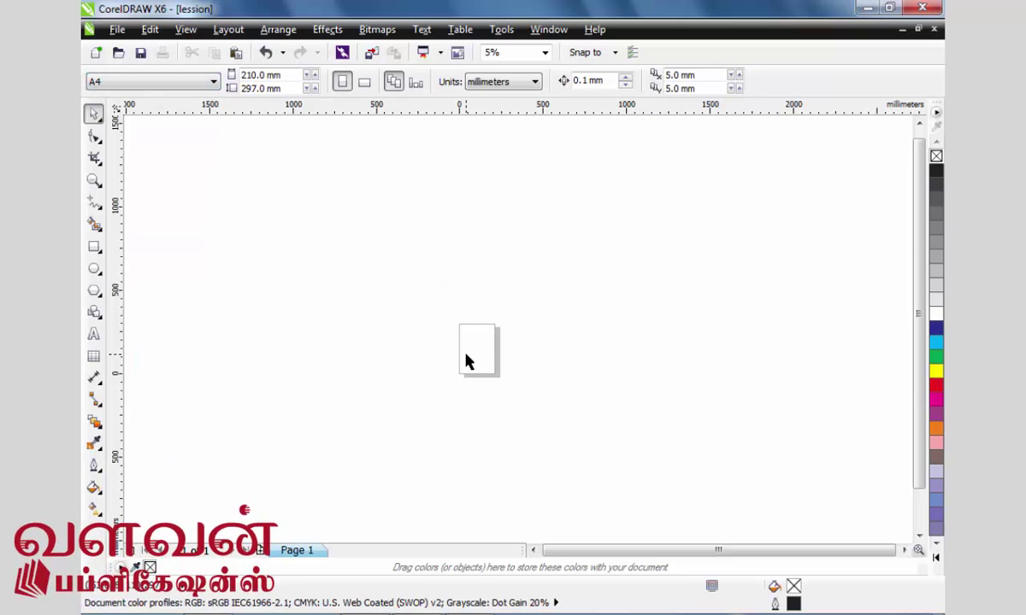
left_click(364, 82)
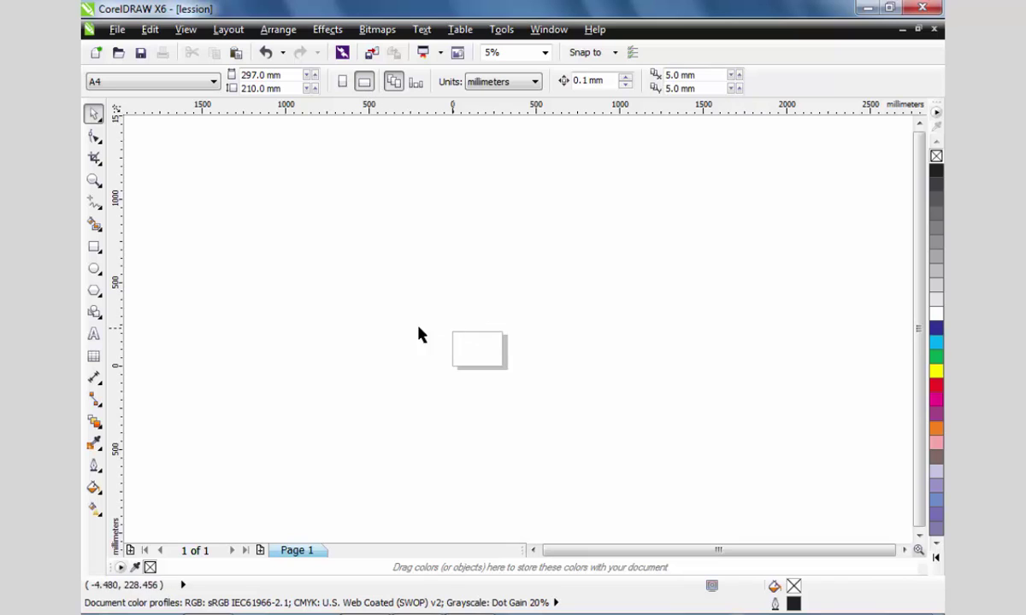
Create a rectangle that exactly covers the A4 landscape page.
double_click(94, 247)
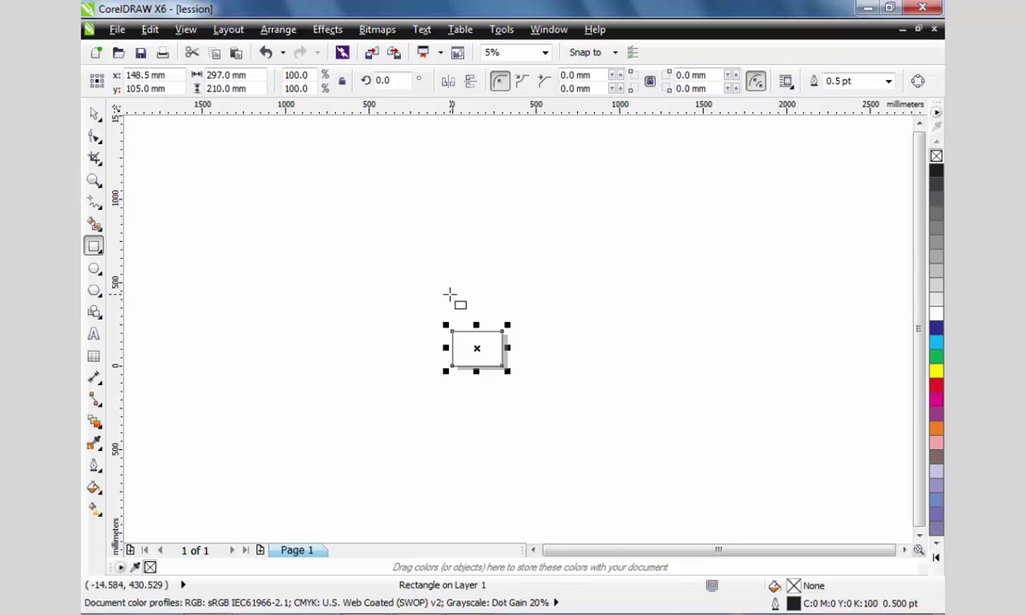
key("shift+F2")
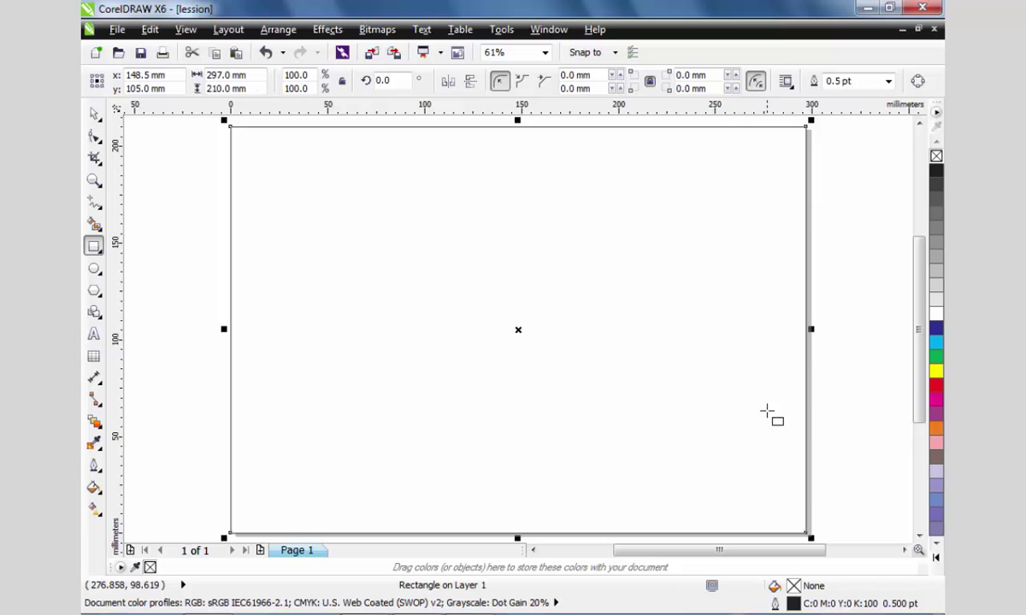
scroll(423, 351, "down", 2)
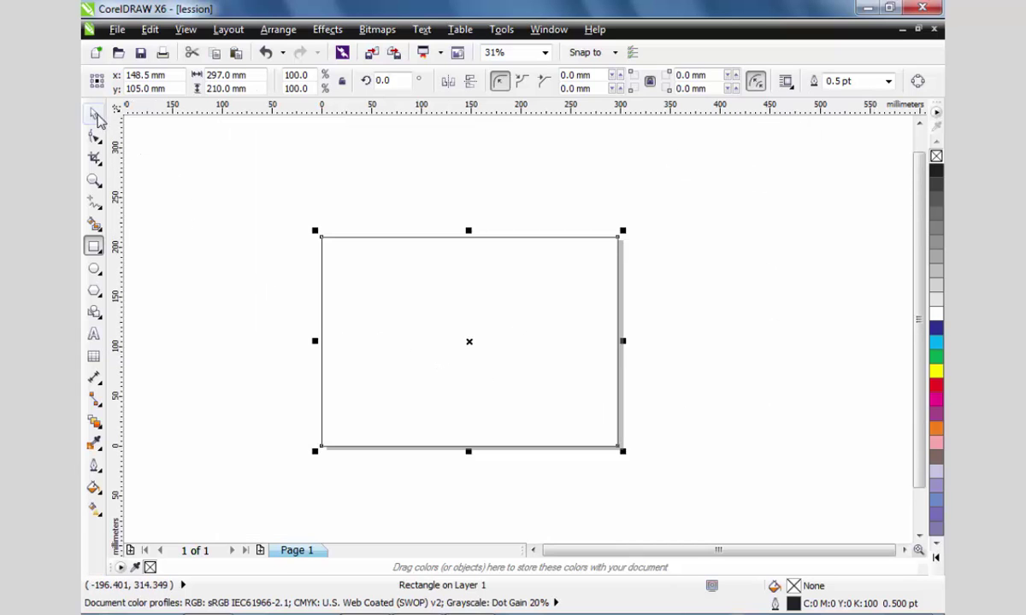
Place a vertical guideline through the center of the page-sized rectangle.
left_click(94, 113)
left_click(483, 327)
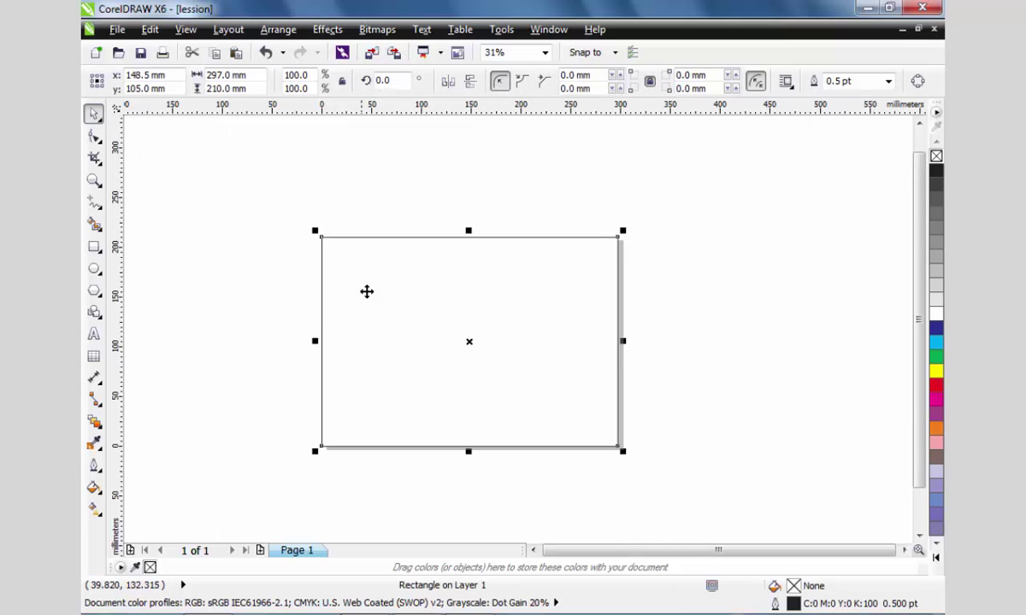
left_click_drag(115, 315, 472, 340)
left_click(428, 280)
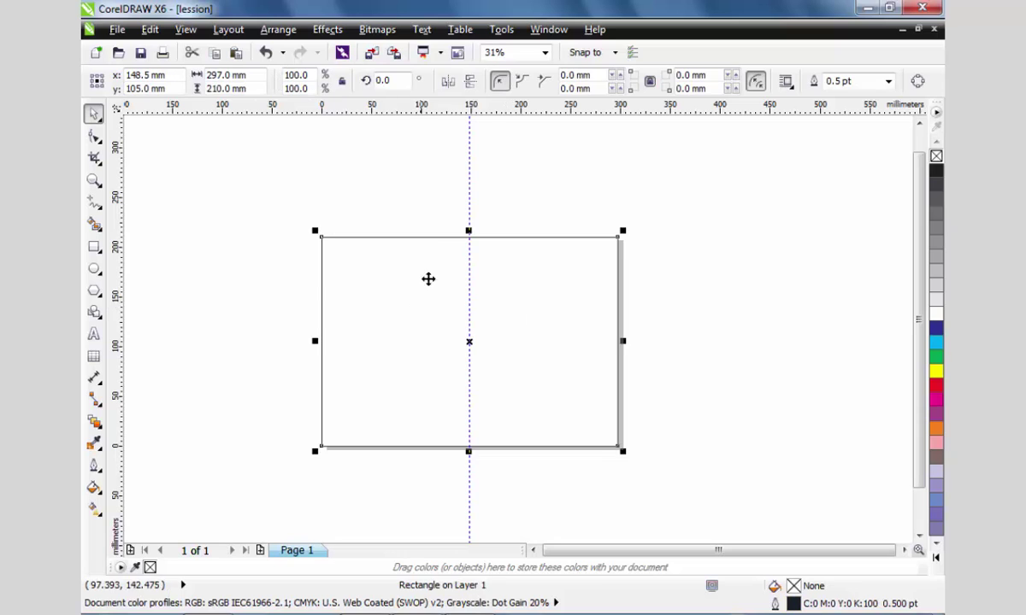
left_click(733, 351)
left_click(435, 351)
left_click(424, 350)
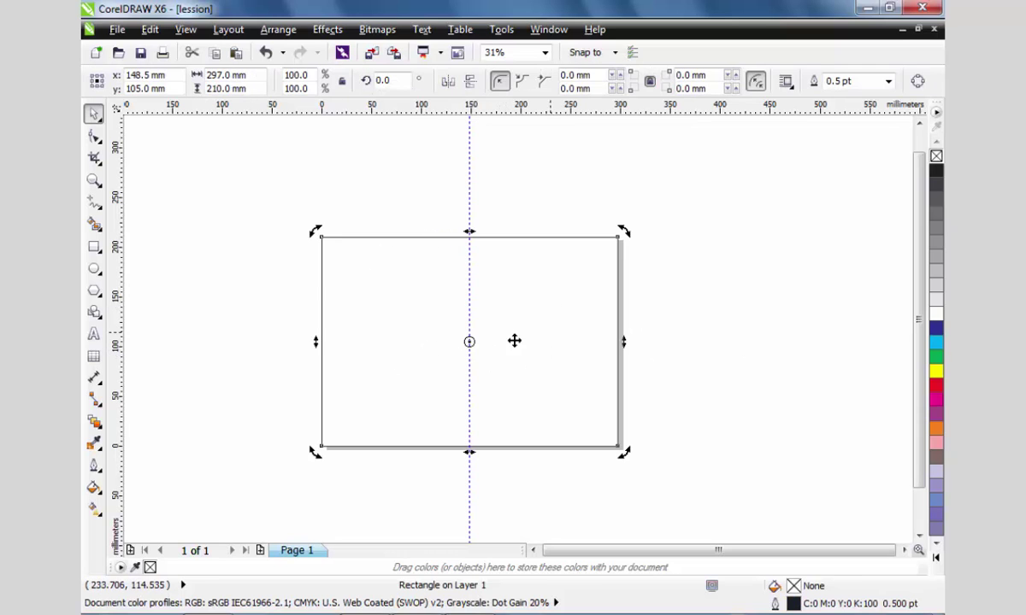
left_click(808, 361)
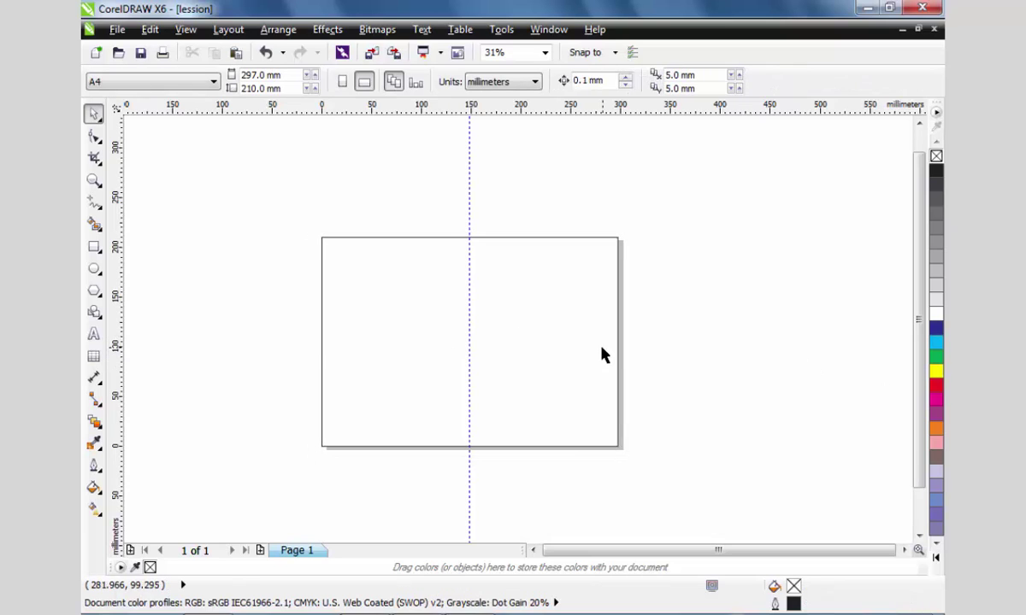
left_click(414, 360)
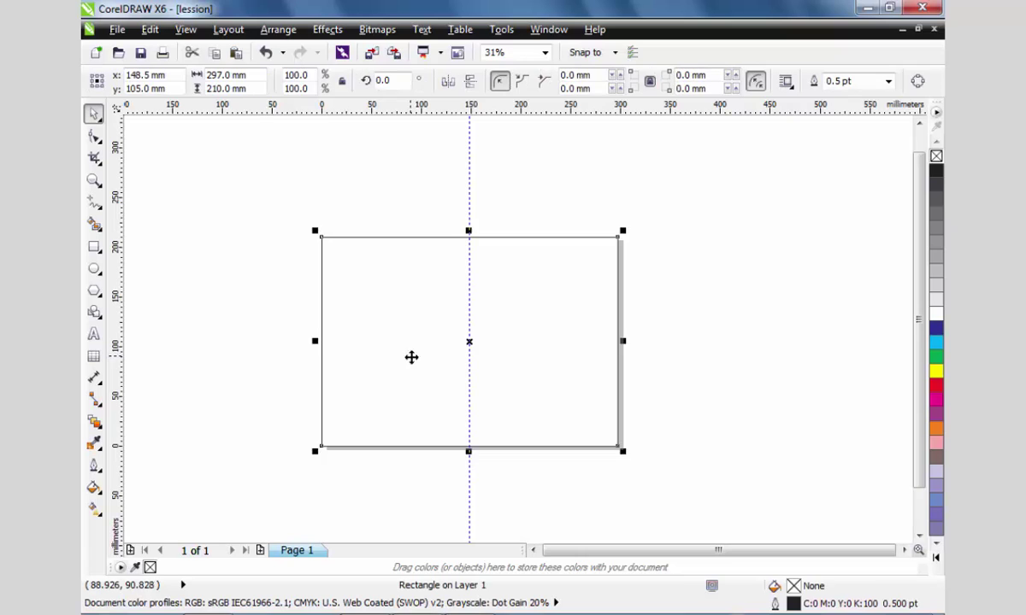
left_click(529, 383)
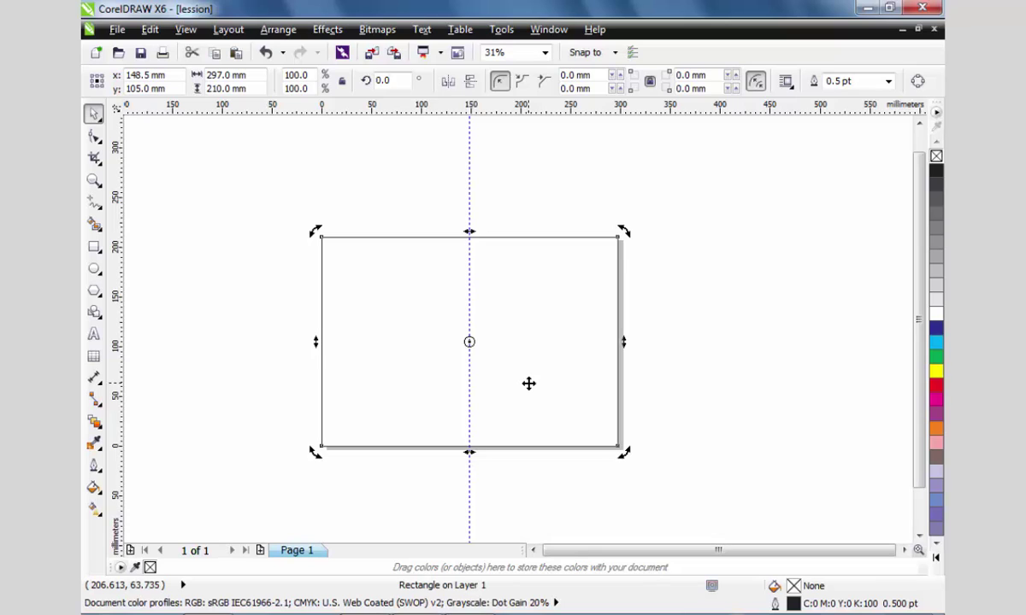
left_click(266, 300)
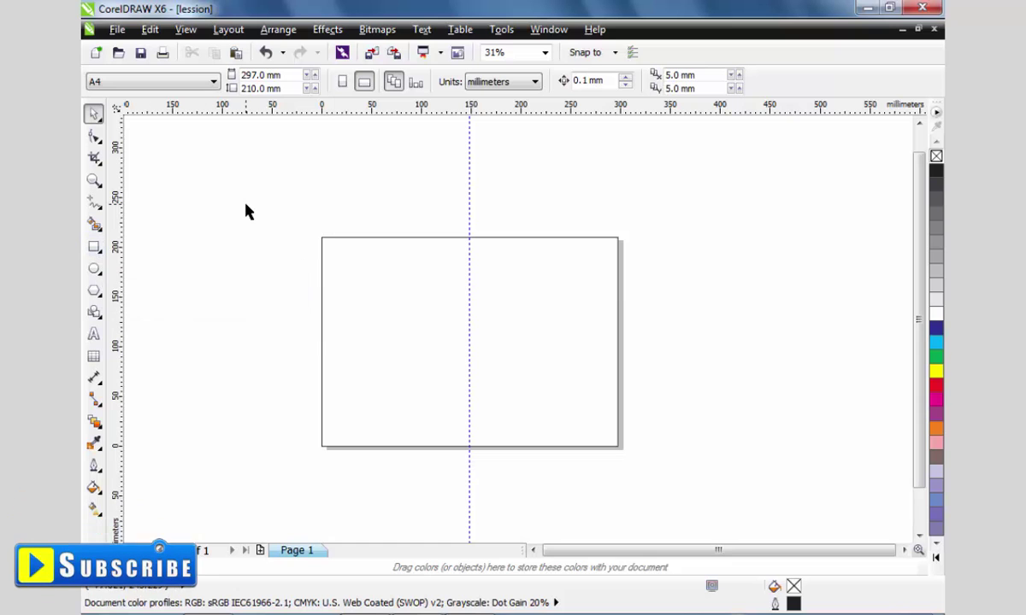
Delete the page-sized rectangle and draw a freehand one about 190 by 150 mm across the page's left edge and the guideline.
left_click(435, 331)
key("Delete")
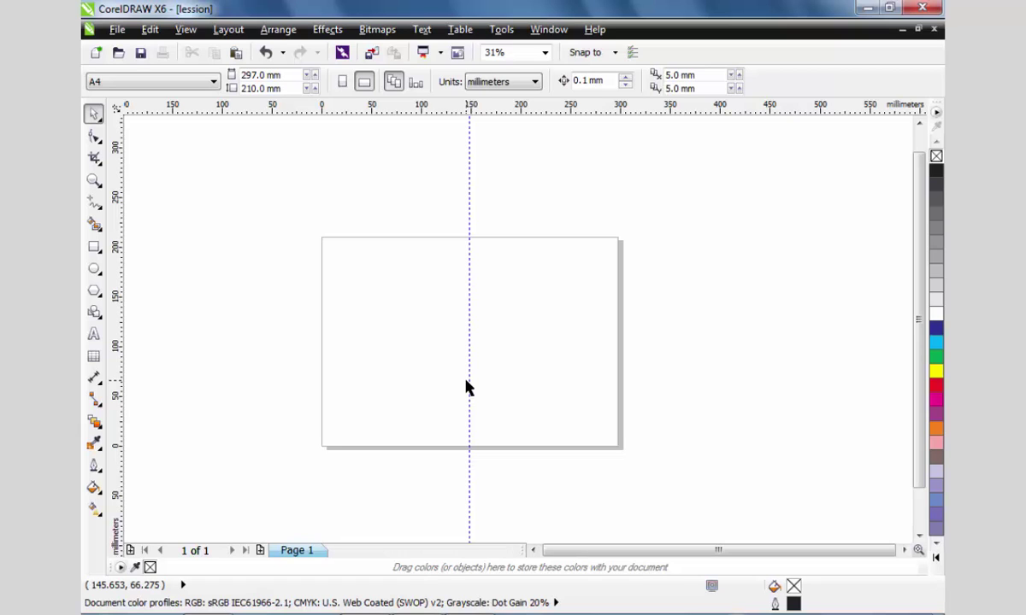
left_click(94, 246)
left_click_drag(305, 244, 495, 394)
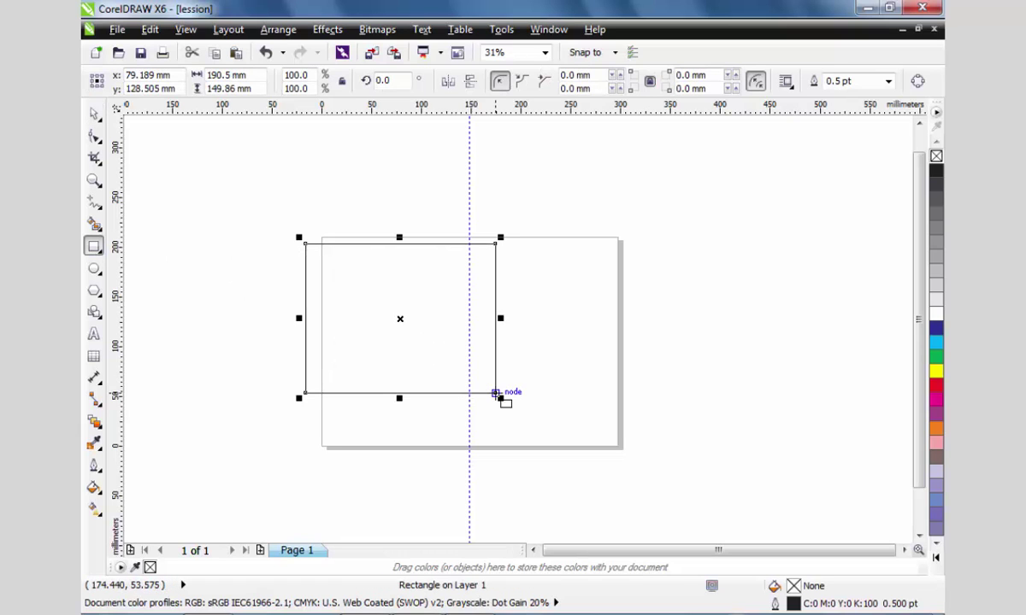
Delete the freehand rectangle and create one that exactly matches the A4 landscape page.
key("Delete")
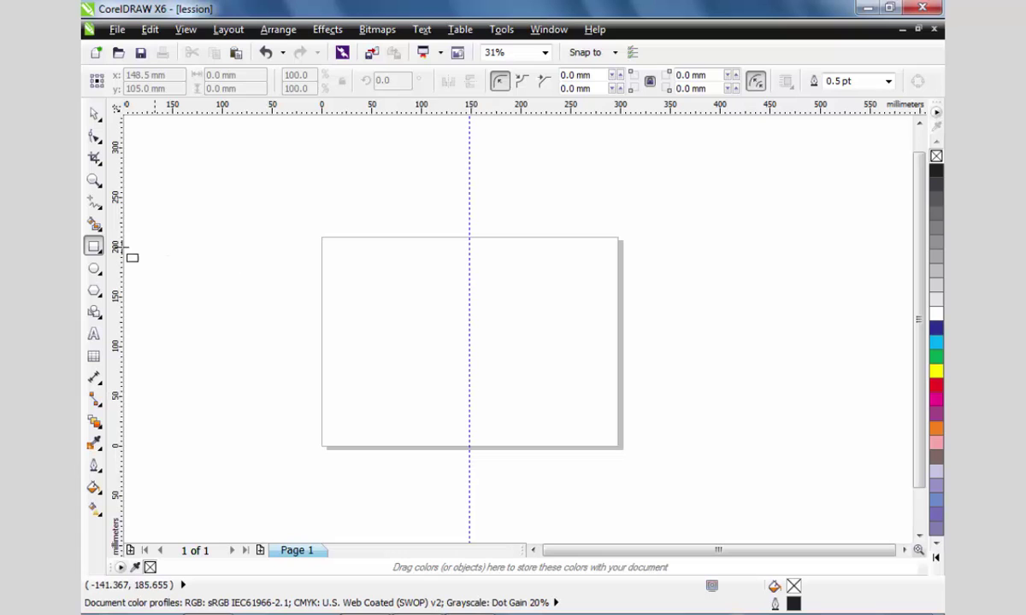
double_click(94, 247)
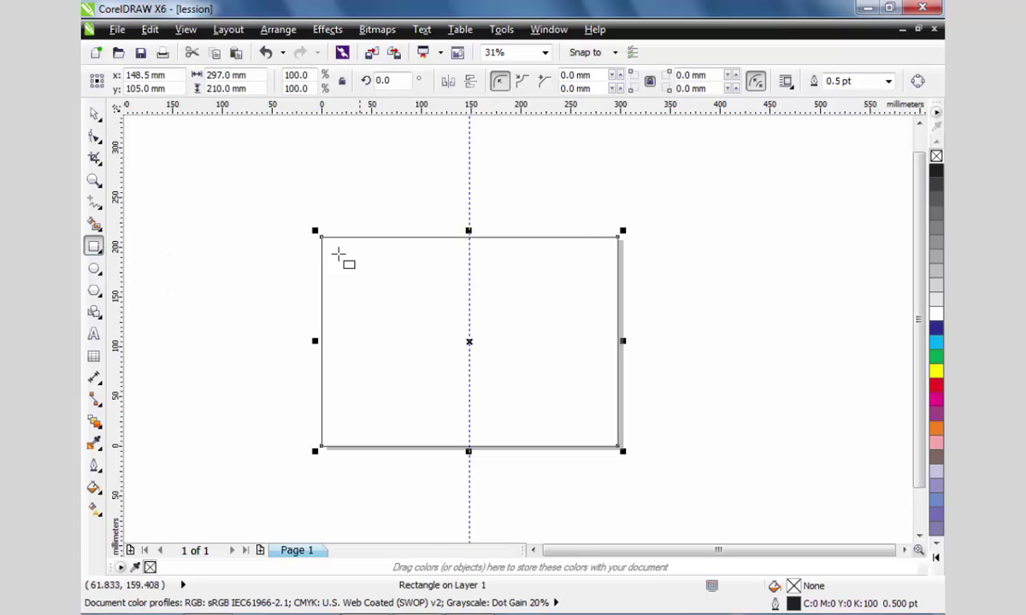